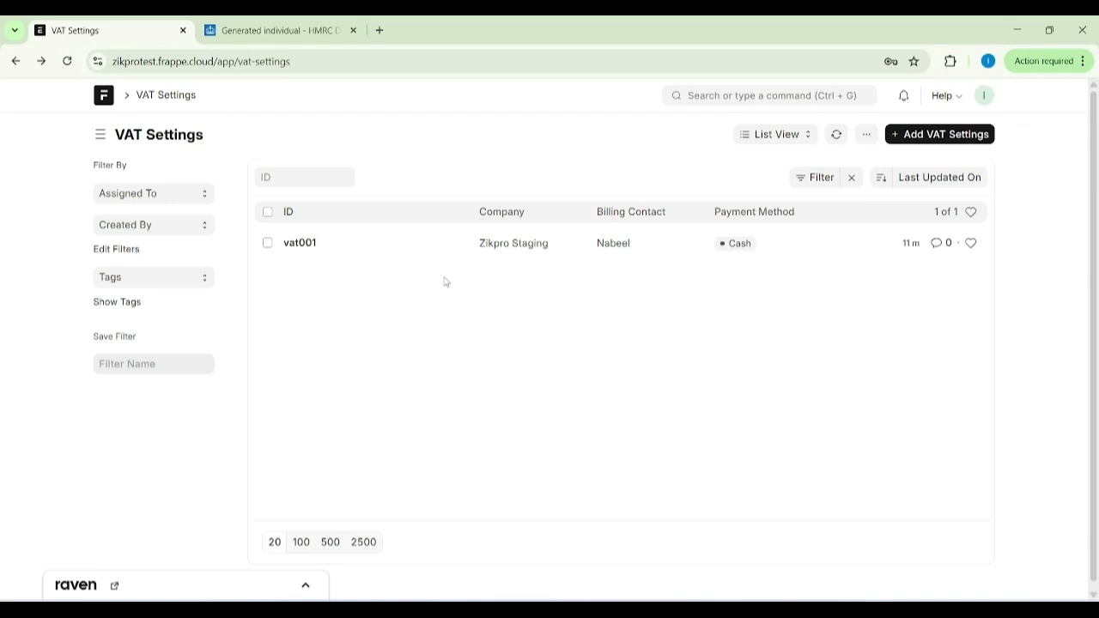
Open the vat001 VAT settings record, view its OAuth details, and start its authorization with HMRC.
{"action": "left_click", "coordinate": [305, 245]}
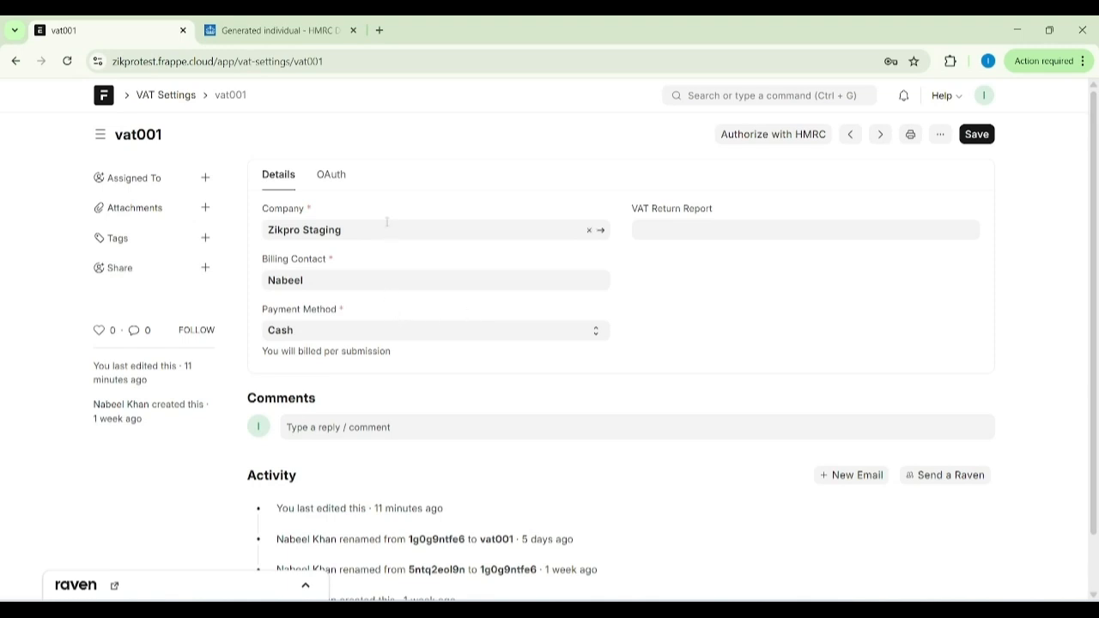
{"action": "left_click", "coordinate": [332, 176]}
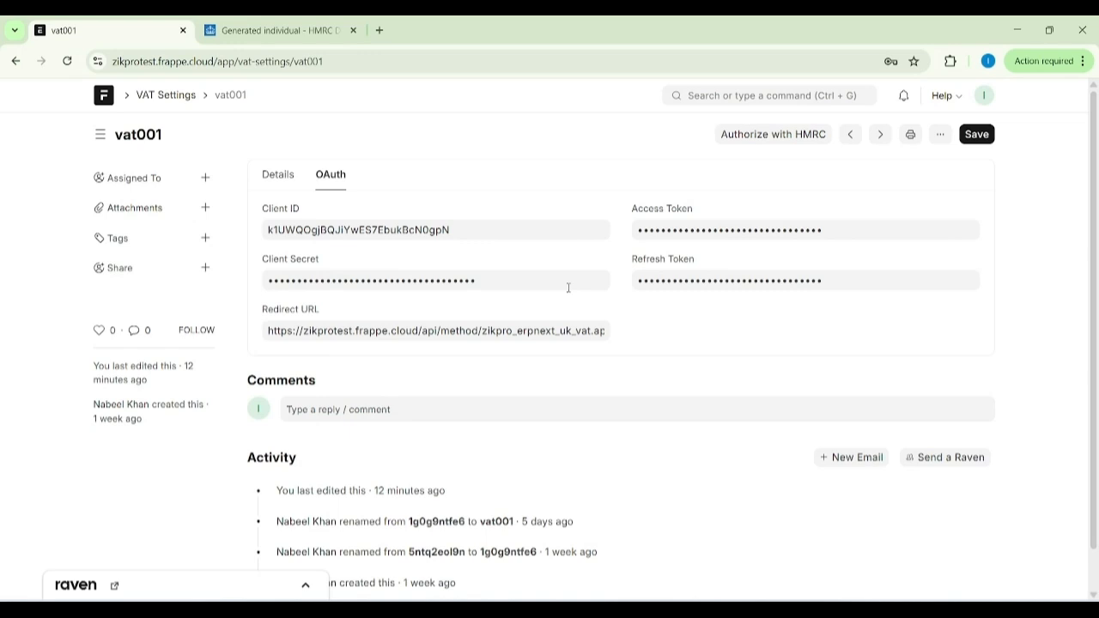
{"action": "left_click", "coordinate": [740, 138]}
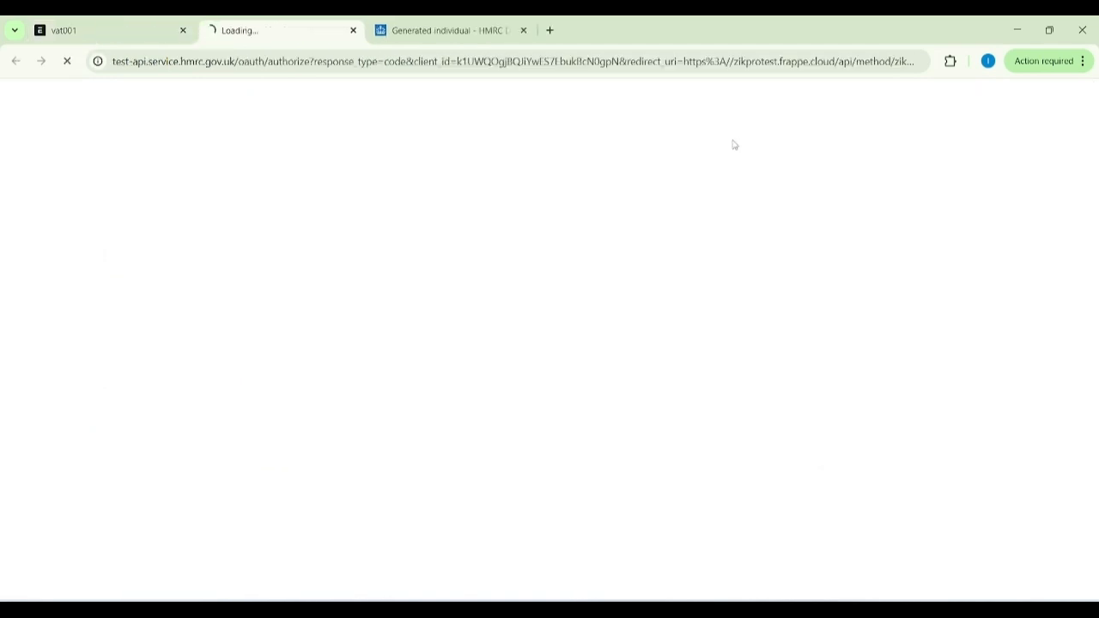
Continue through HMRC's connection and requirements pages to reach the test user sign-in form.
{"action": "scroll", "coordinate": [273, 395], "scroll_direction": "down", "scroll_amount": 2}
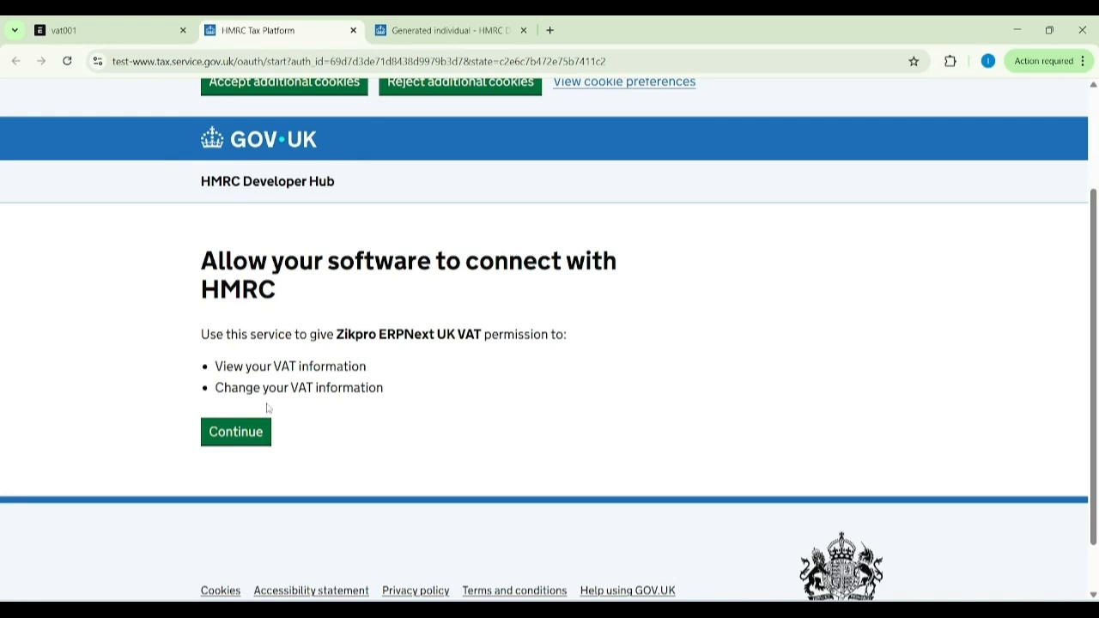
{"action": "left_click", "coordinate": [233, 433]}
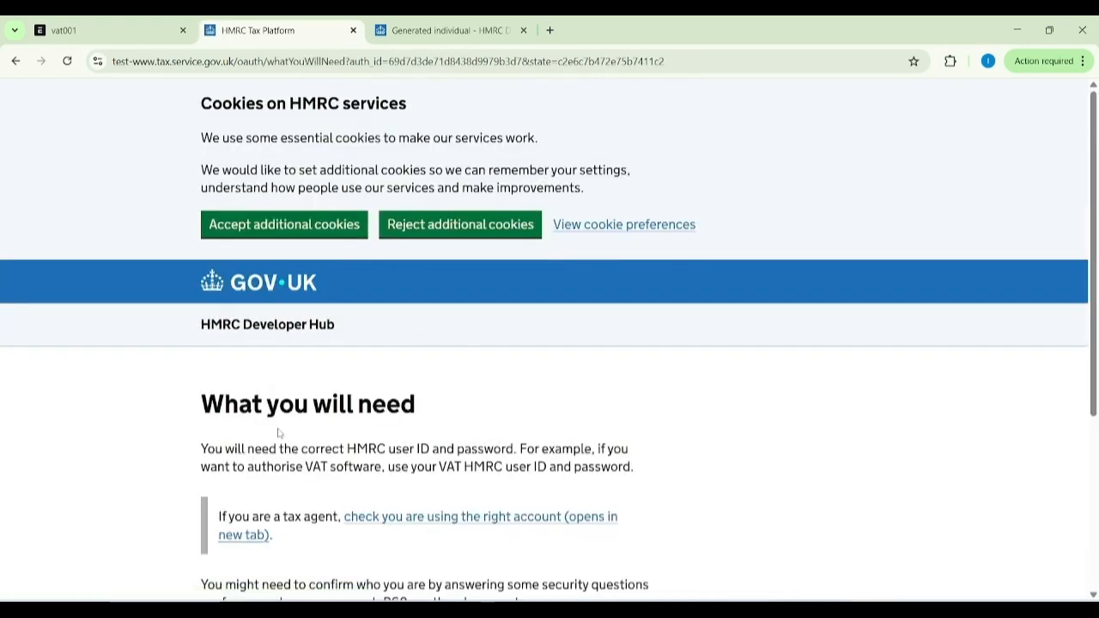
{"action": "scroll", "coordinate": [278, 433], "scroll_direction": "down", "scroll_amount": 2}
{"action": "left_click", "coordinate": [280, 504]}
{"action": "scroll", "coordinate": [282, 503], "scroll_direction": "down", "scroll_amount": 2}
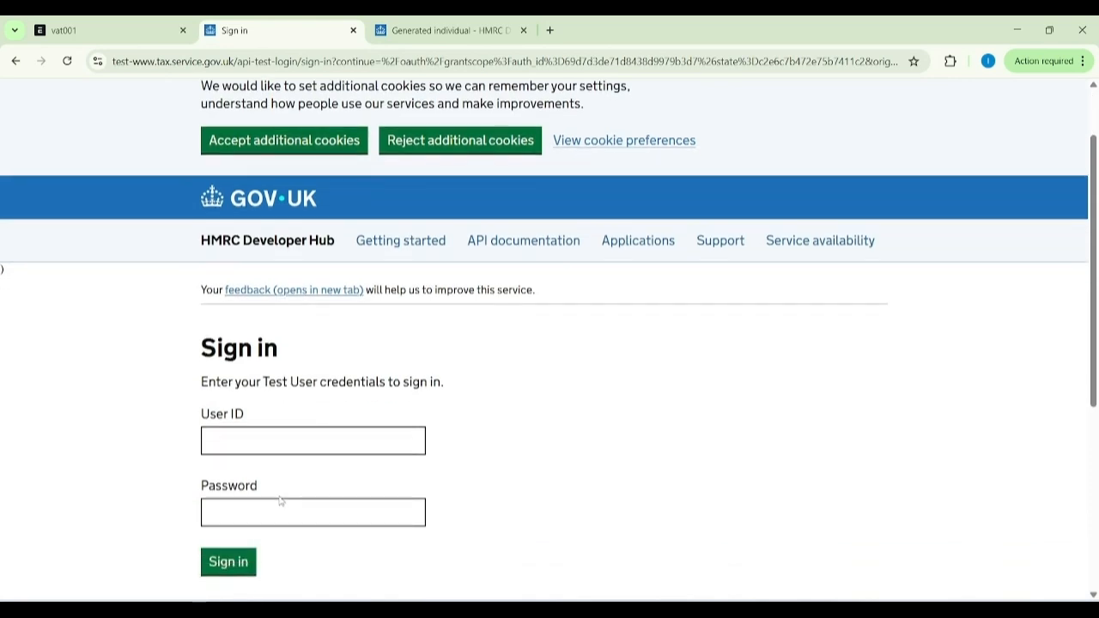
Copy the generated test individual's user ID into the User ID field of the HMRC sign-in form.
{"action": "left_click", "coordinate": [468, 25]}
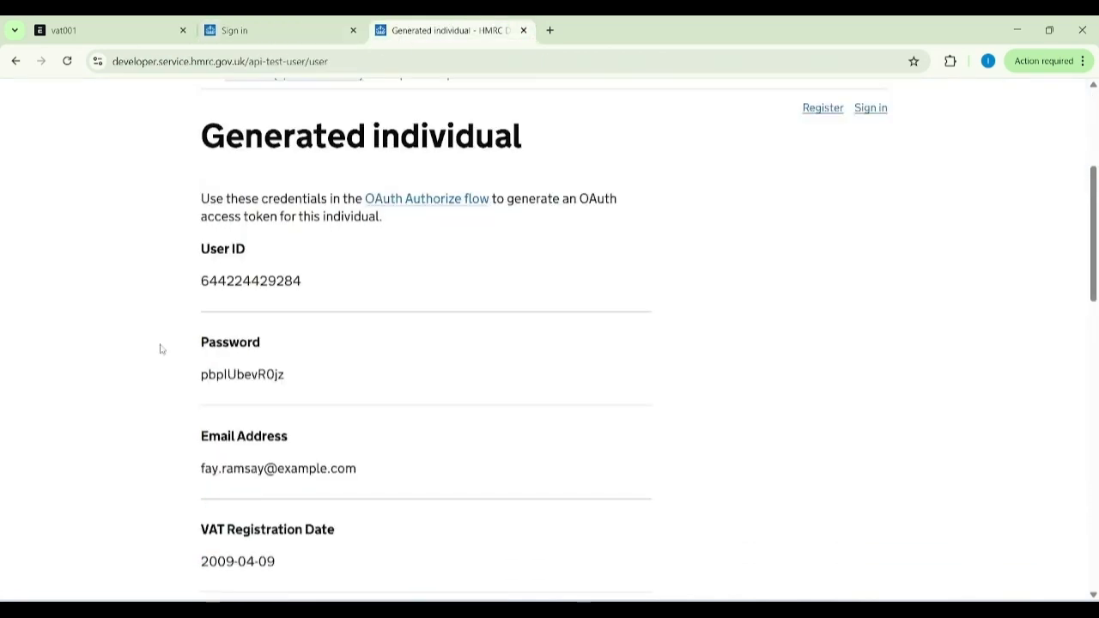
{"action": "double_click", "coordinate": [234, 284]}
{"action": "key", "text": "ctrl+c"}
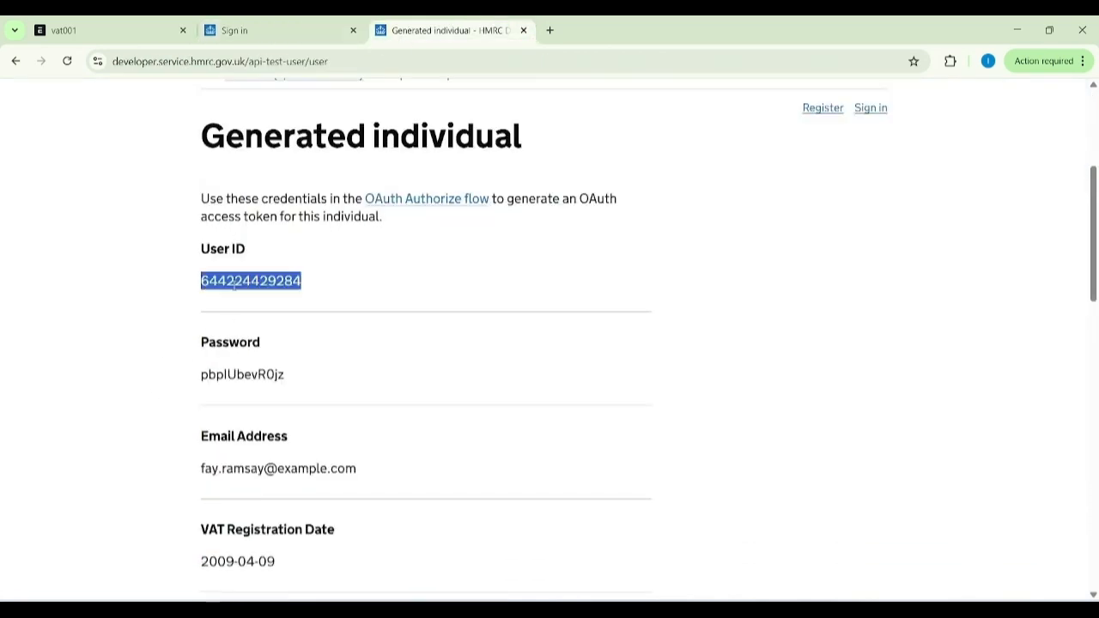
{"action": "left_click", "coordinate": [275, 30]}
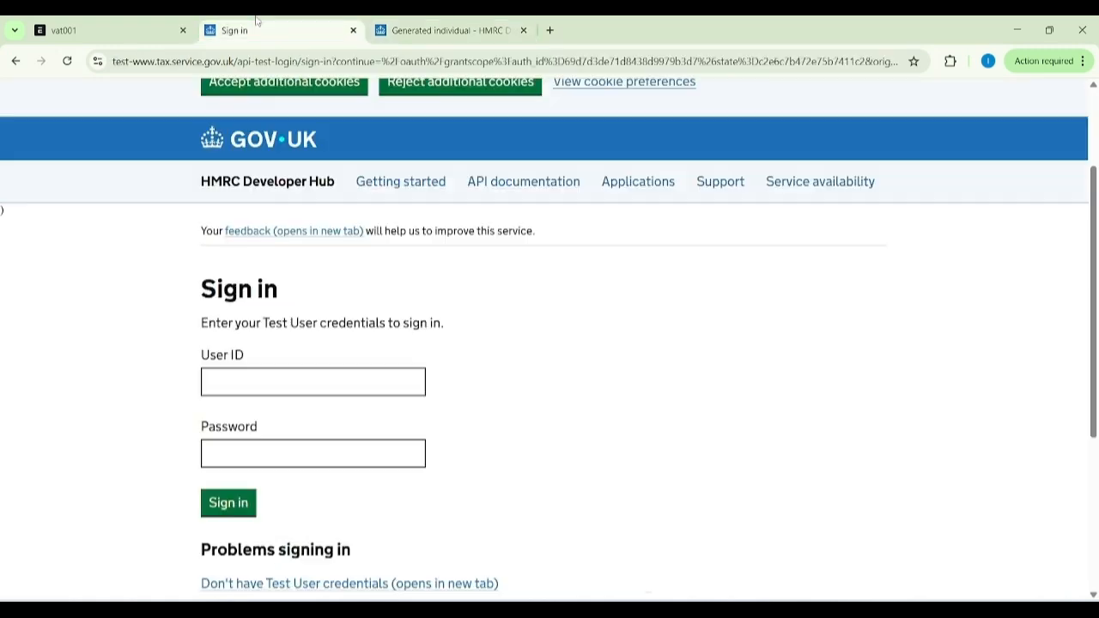
{"action": "left_click", "coordinate": [344, 382]}
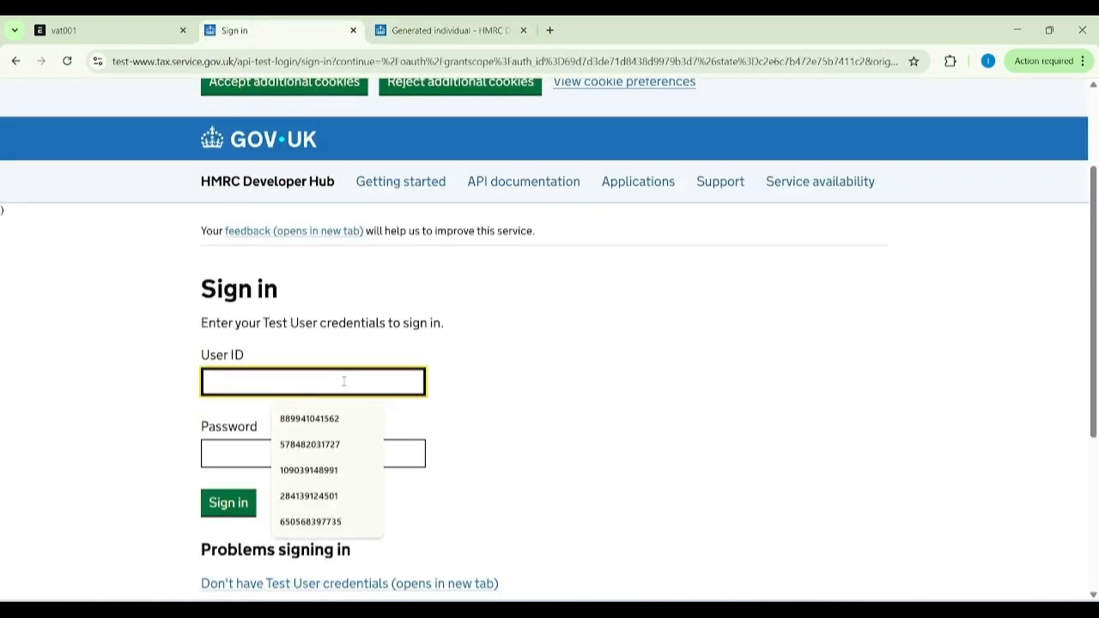
{"action": "key", "text": "ctrl+v"}
Copy the generated test individual's password into the Password field of the HMRC sign-in form.
{"action": "left_click", "coordinate": [432, 30]}
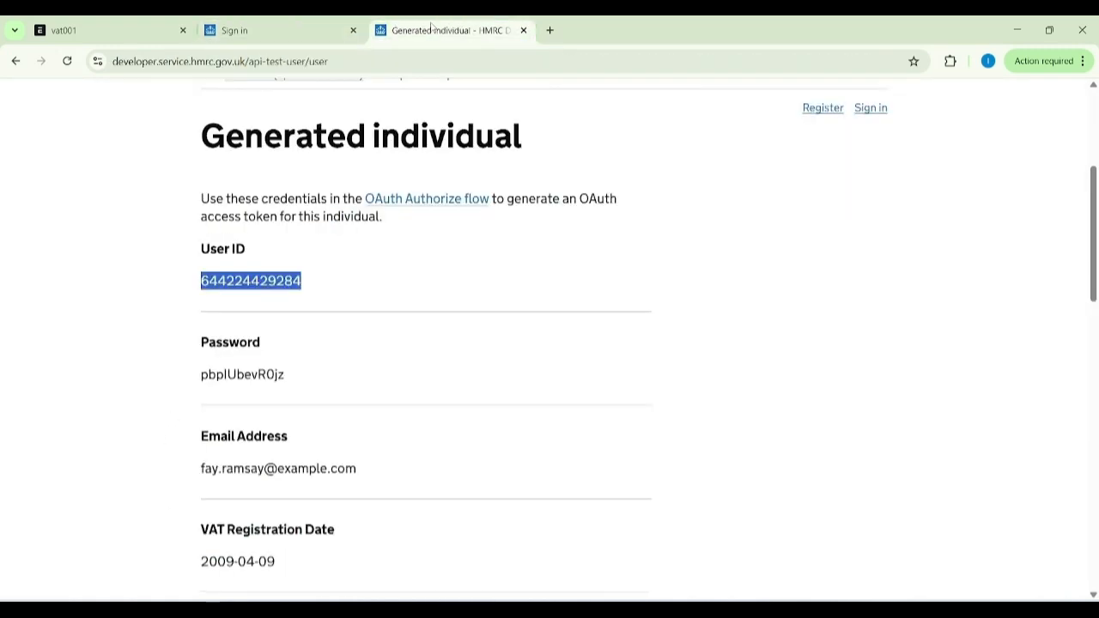
{"action": "double_click", "coordinate": [225, 374]}
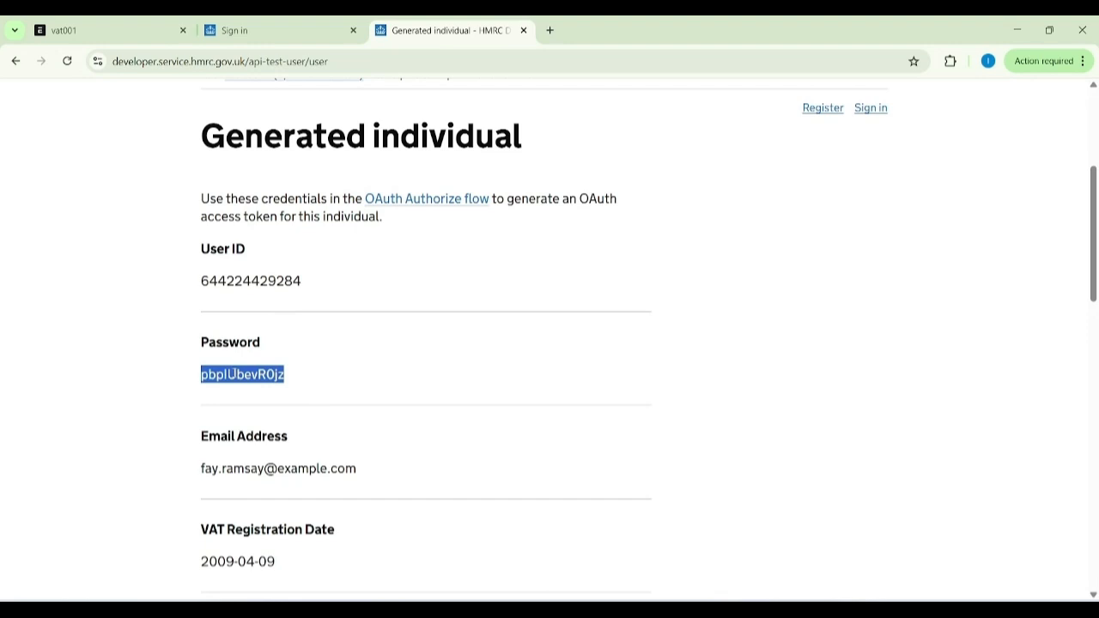
{"action": "left_click", "coordinate": [257, 30]}
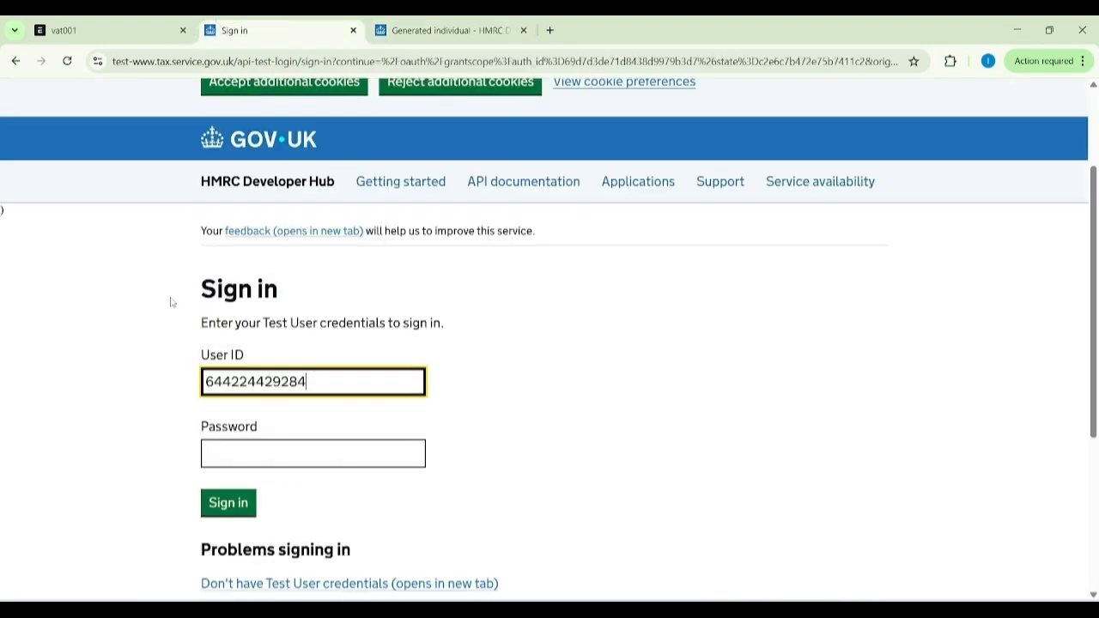
{"action": "left_click", "coordinate": [299, 462]}
{"action": "key", "text": "ctrl+v"}
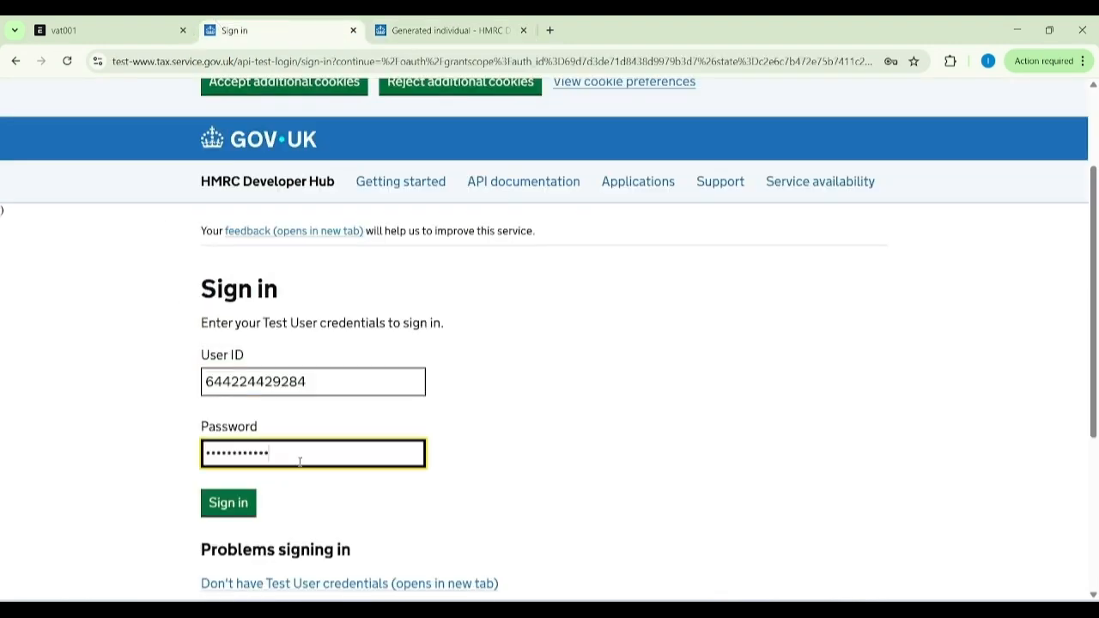
Sign in to HMRC and give Zikpro ERPNext UK VAT permission to view and change the VAT information.
{"action": "left_click", "coordinate": [221, 503]}
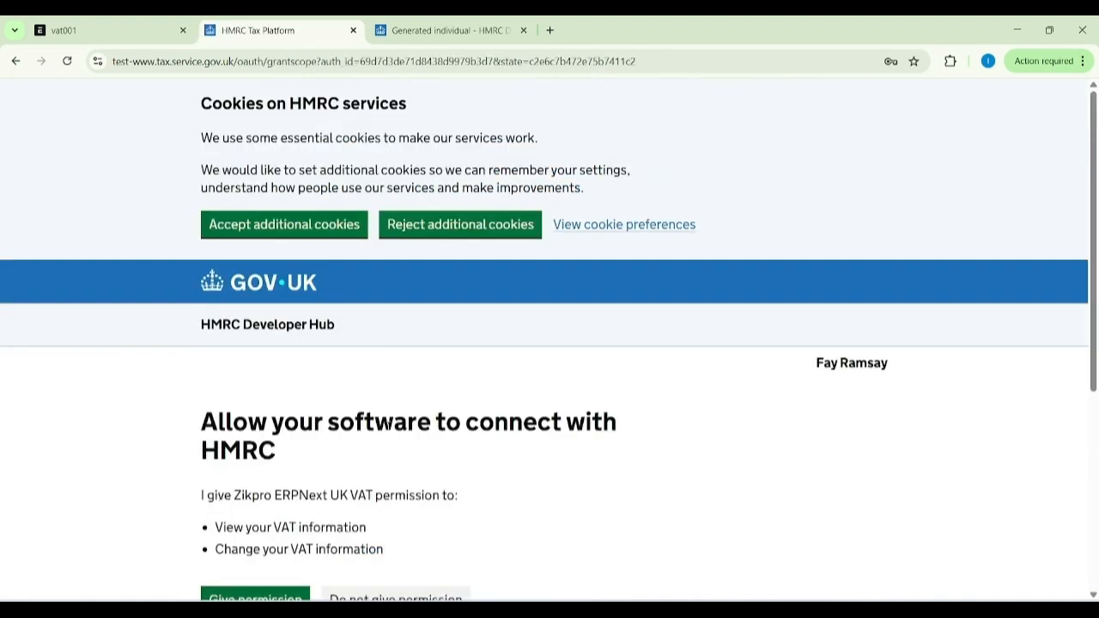
{"action": "scroll", "coordinate": [326, 507], "scroll_direction": "down", "scroll_amount": 2}
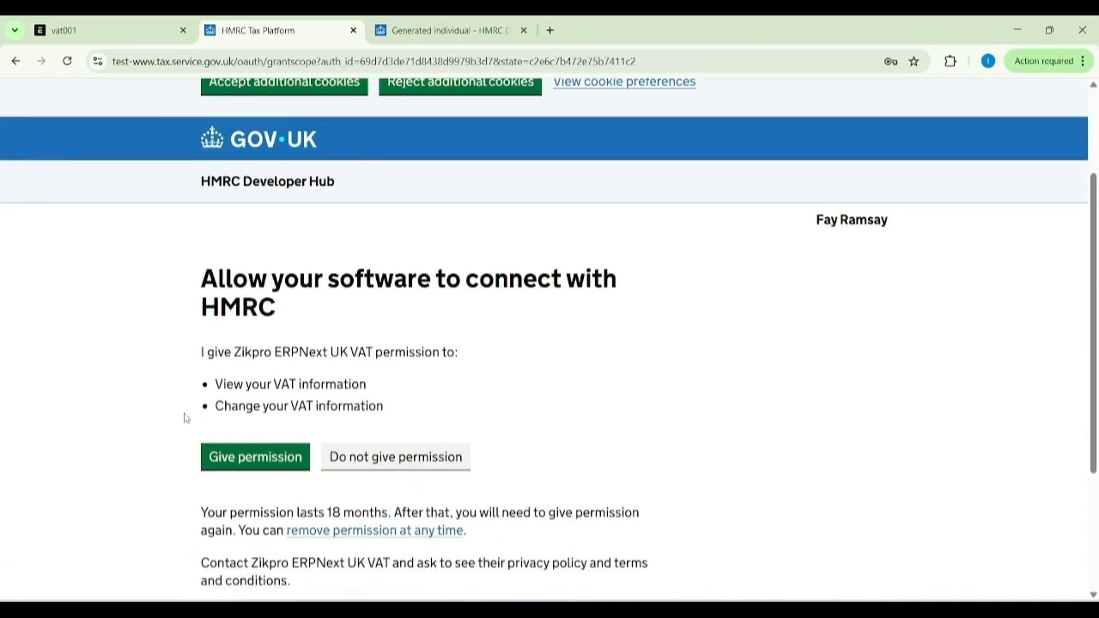
{"action": "left_click", "coordinate": [223, 468]}
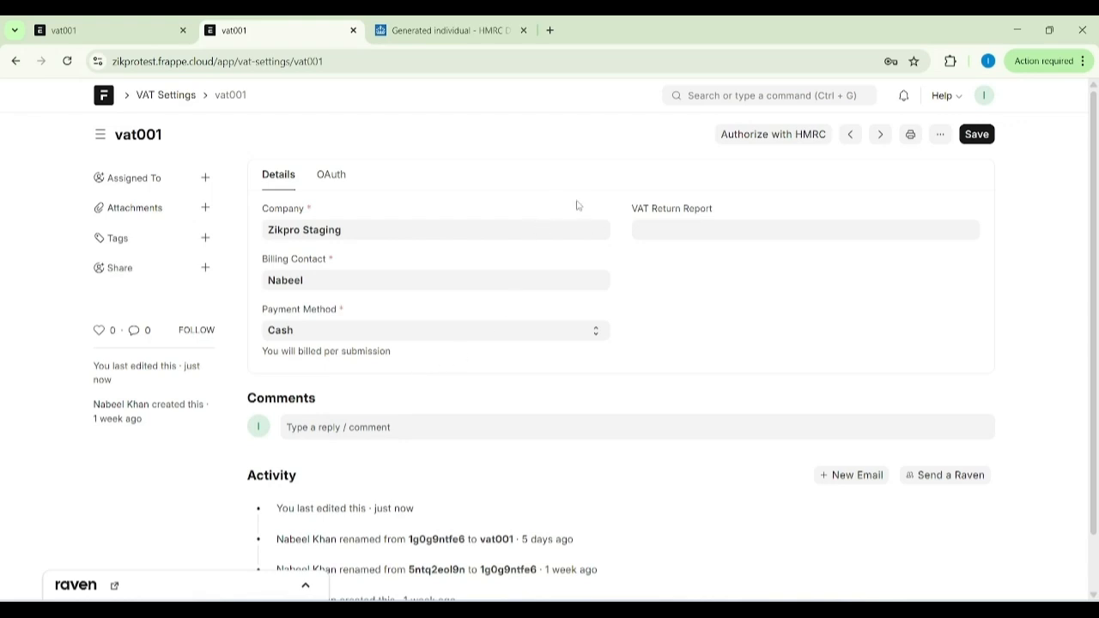
Open the Zikpro Staging company record from the Company list to check its UK VAT registration number.
{"action": "left_click", "coordinate": [705, 95]}
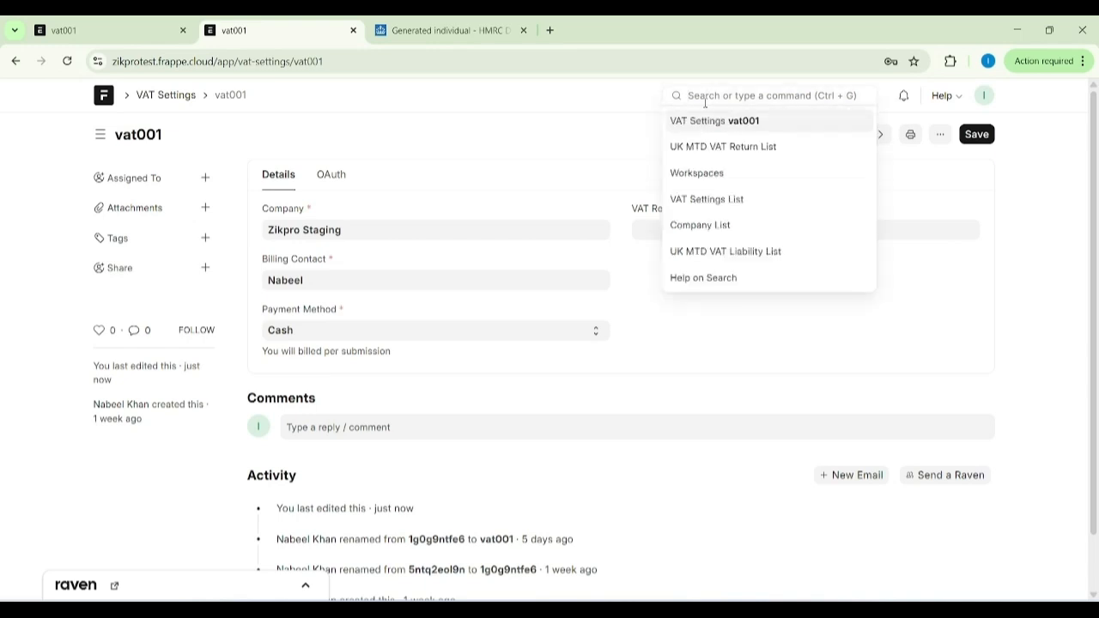
{"action": "type", "text": "comp"}
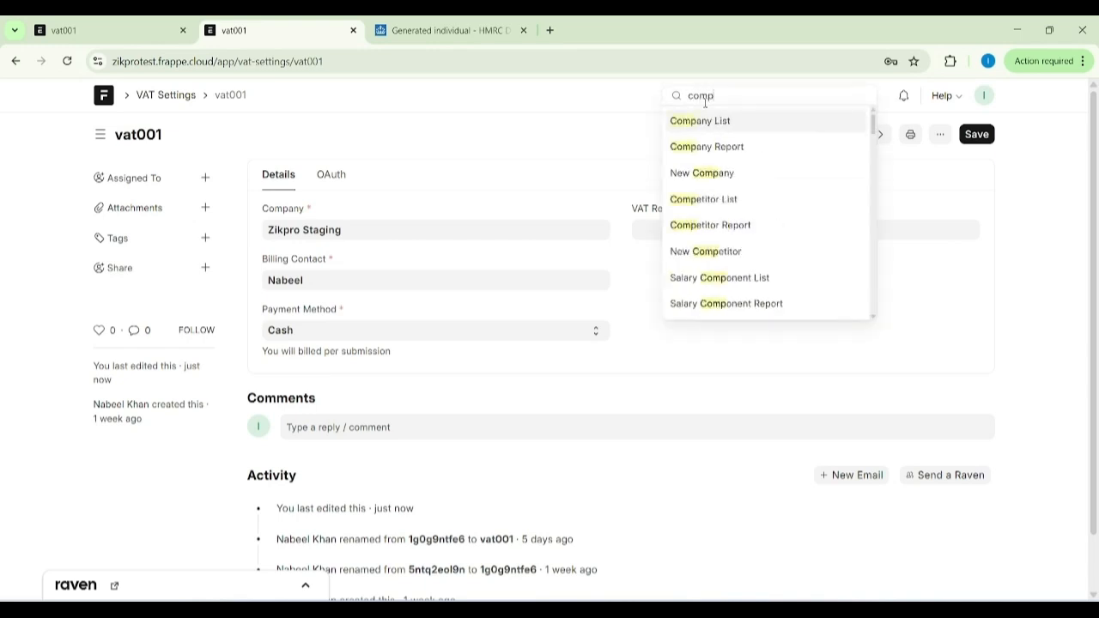
{"action": "left_click", "coordinate": [702, 118]}
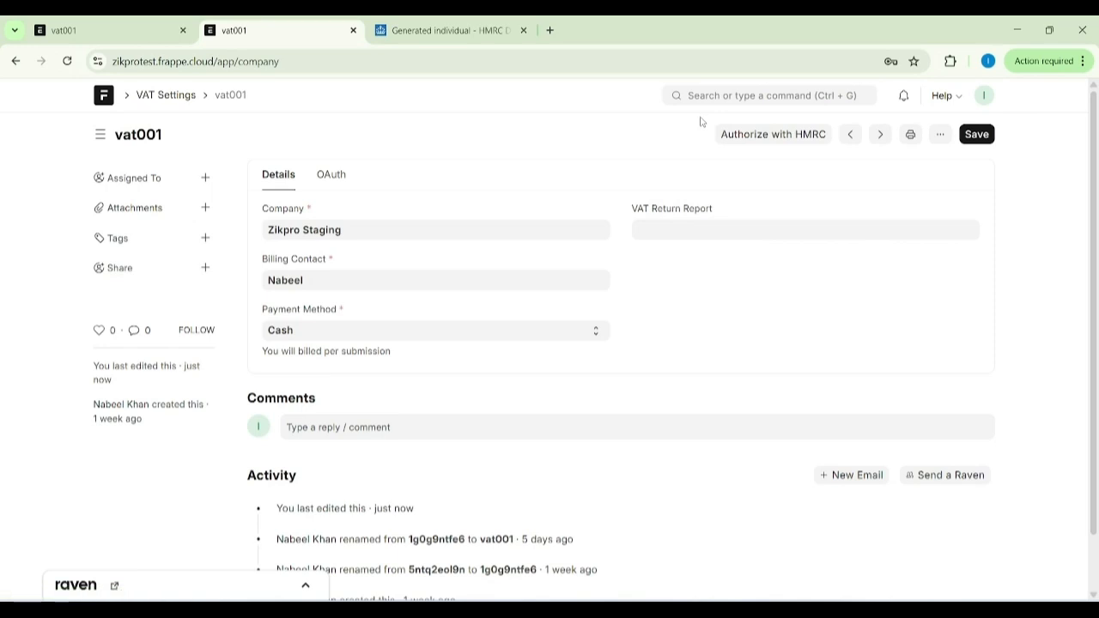
{"action": "left_click", "coordinate": [322, 536]}
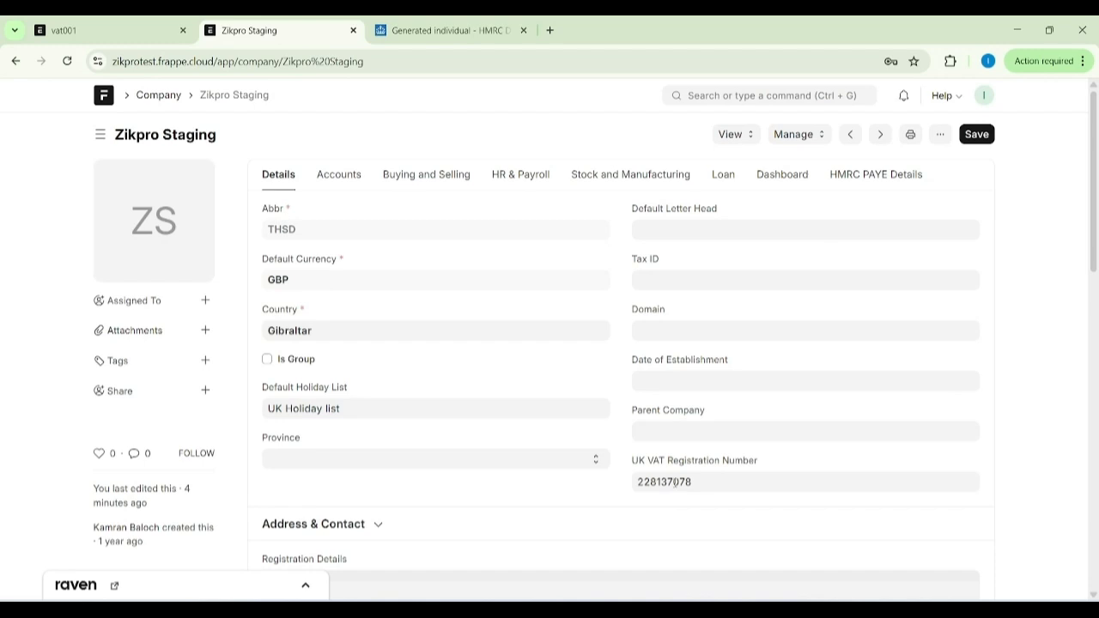
Open the UK MTD VAT Return list and start fetching VAT obligations.
{"action": "left_click", "coordinate": [711, 95]}
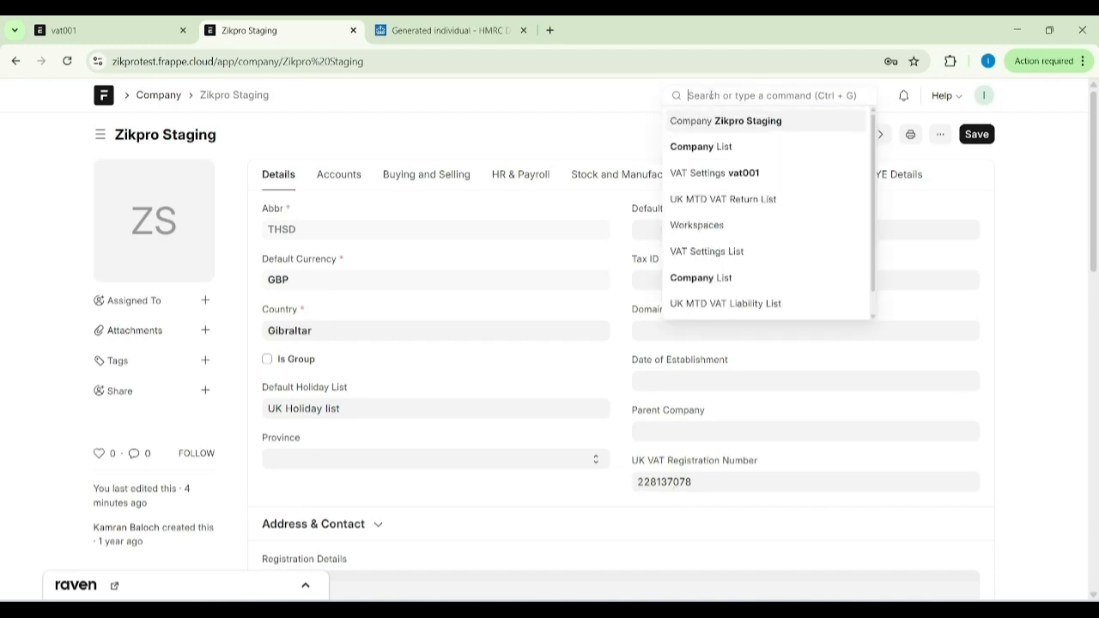
{"action": "left_click", "coordinate": [694, 199]}
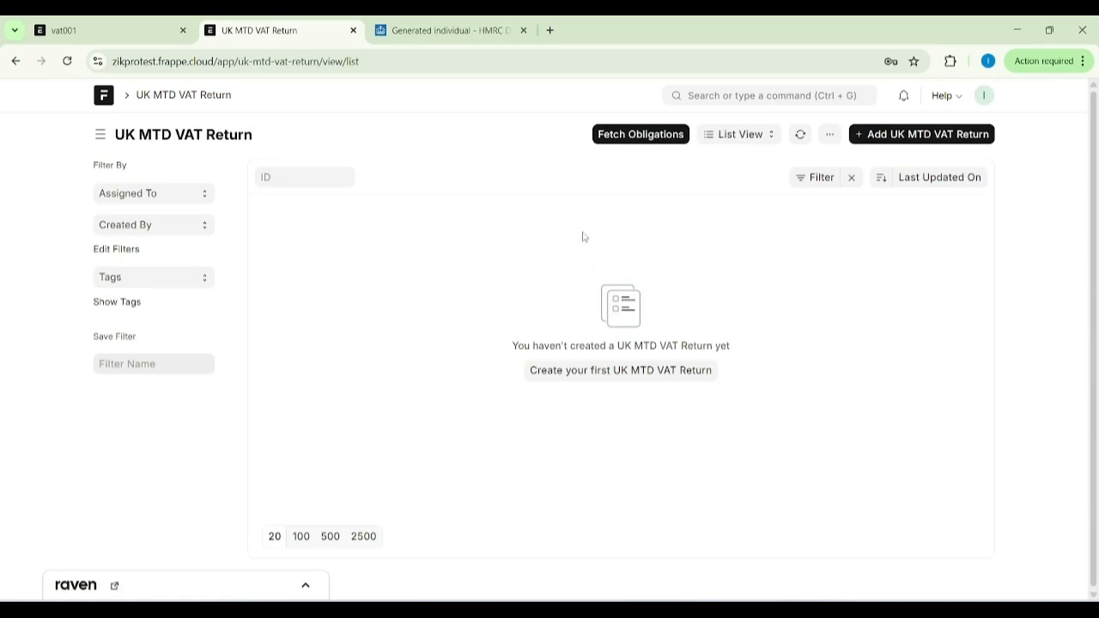
{"action": "left_click", "coordinate": [635, 134]}
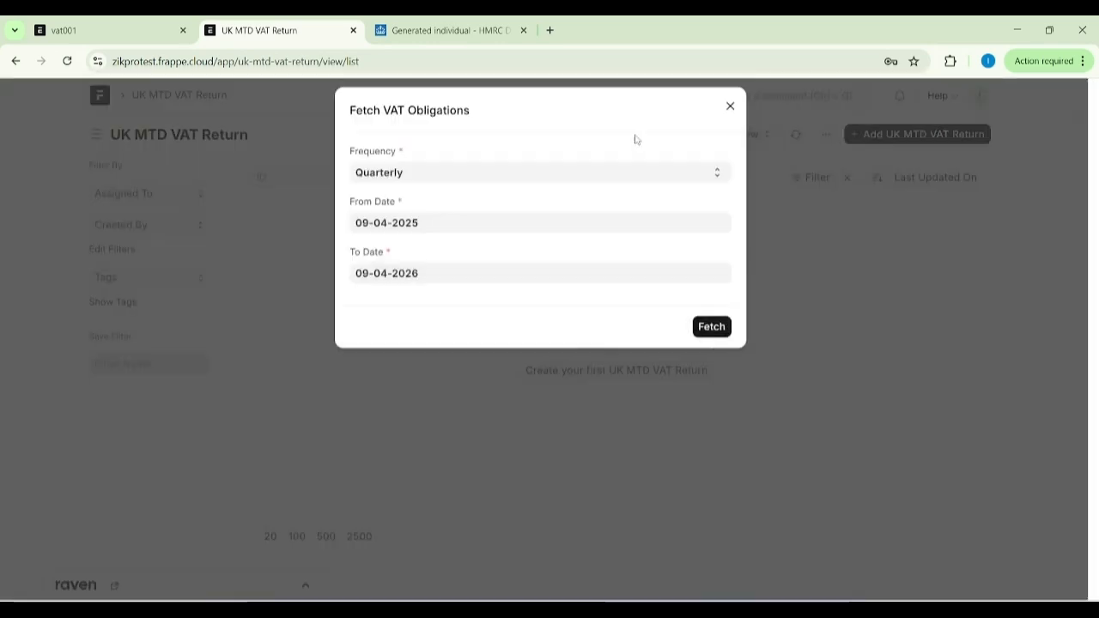
Set the From Date for the VAT obligations to 01-01-2025.
{"action": "left_click", "coordinate": [400, 234]}
{"action": "left_click", "coordinate": [368, 269]}
{"action": "left_click", "coordinate": [369, 269]}
{"action": "left_click", "coordinate": [368, 269]}
{"action": "left_click", "coordinate": [368, 269]}
{"action": "left_click", "coordinate": [368, 268]}
{"action": "left_click", "coordinate": [368, 269]}
{"action": "left_click", "coordinate": [369, 269]}
{"action": "left_click", "coordinate": [369, 268]}
{"action": "left_click", "coordinate": [368, 269]}
{"action": "left_click", "coordinate": [369, 269]}
{"action": "left_click", "coordinate": [369, 269]}
{"action": "left_click", "coordinate": [368, 269]}
{"action": "left_click", "coordinate": [369, 269]}
{"action": "left_click", "coordinate": [369, 268]}
{"action": "left_click", "coordinate": [369, 268]}
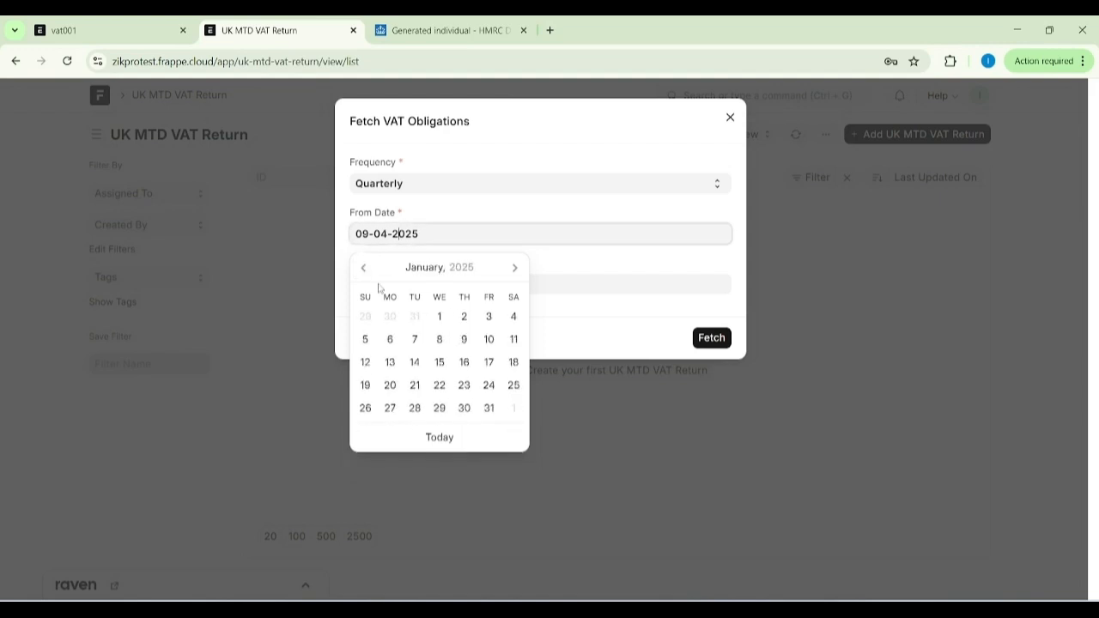
{"action": "left_click", "coordinate": [439, 317]}
Set the To Date to 31 March 2025 and fetch the quarterly VAT obligations.
{"action": "left_click", "coordinate": [417, 284]}
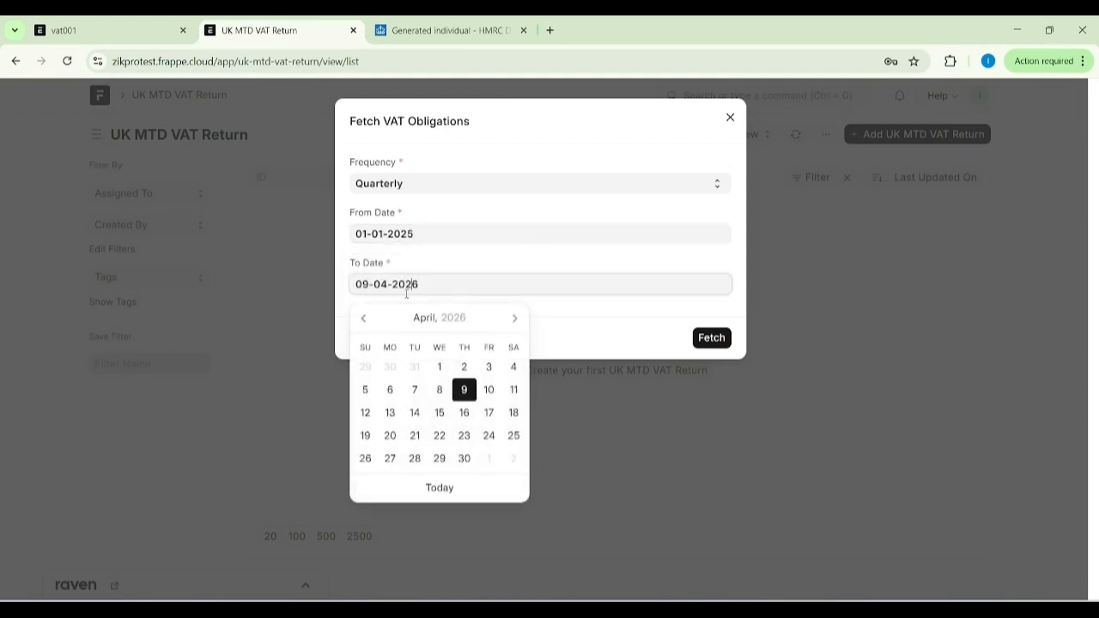
{"action": "left_click", "coordinate": [368, 318]}
{"action": "left_click", "coordinate": [367, 318]}
{"action": "left_click", "coordinate": [367, 318]}
{"action": "left_click", "coordinate": [368, 318]}
{"action": "left_click", "coordinate": [367, 317]}
{"action": "left_click", "coordinate": [367, 317]}
{"action": "left_click", "coordinate": [368, 318]}
{"action": "left_click", "coordinate": [368, 318]}
{"action": "left_click", "coordinate": [367, 317]}
{"action": "left_click", "coordinate": [368, 318]}
{"action": "left_click", "coordinate": [367, 318]}
{"action": "left_click", "coordinate": [368, 317]}
{"action": "left_click", "coordinate": [369, 318]}
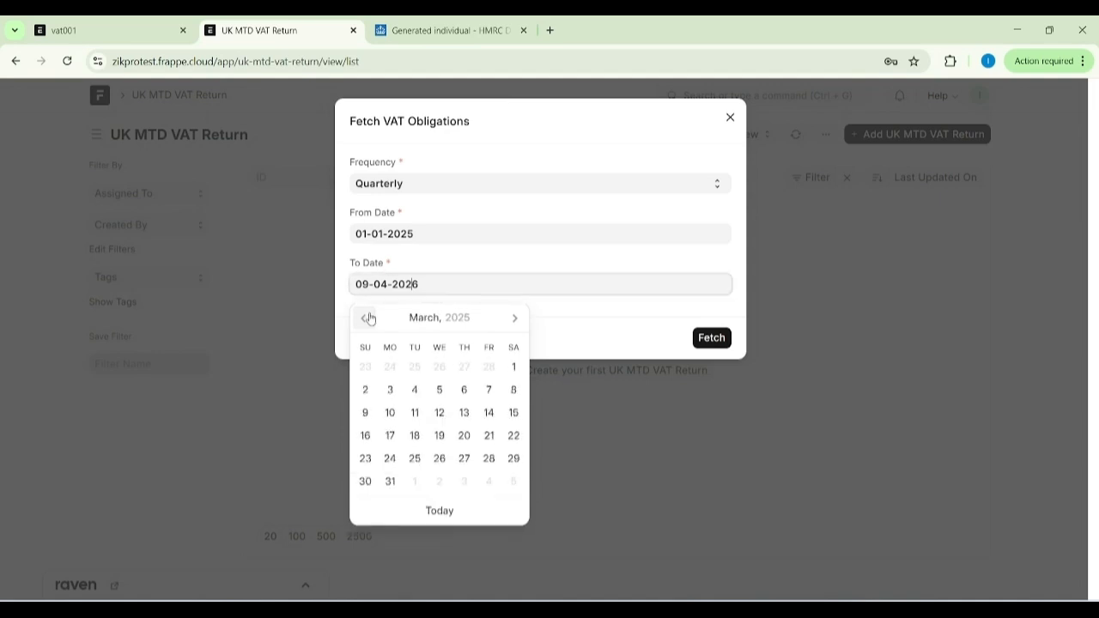
{"action": "left_click", "coordinate": [390, 481]}
{"action": "left_click", "coordinate": [700, 342]}
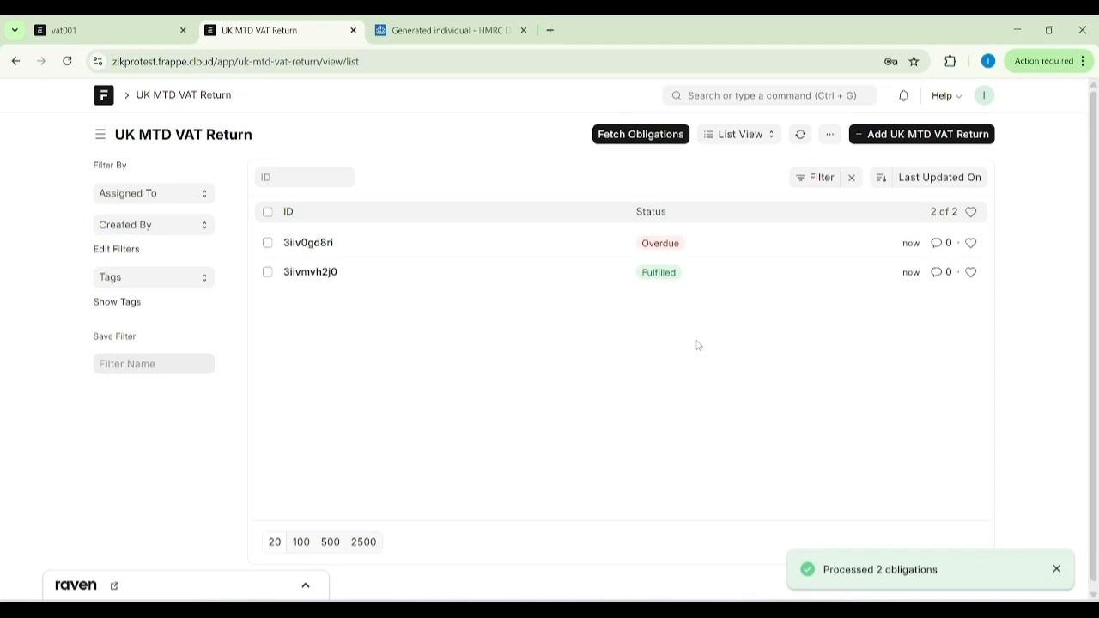
Open the overdue VAT return, calculate its VAT boxes, and review the filled-in return.
{"action": "left_click", "coordinate": [323, 244]}
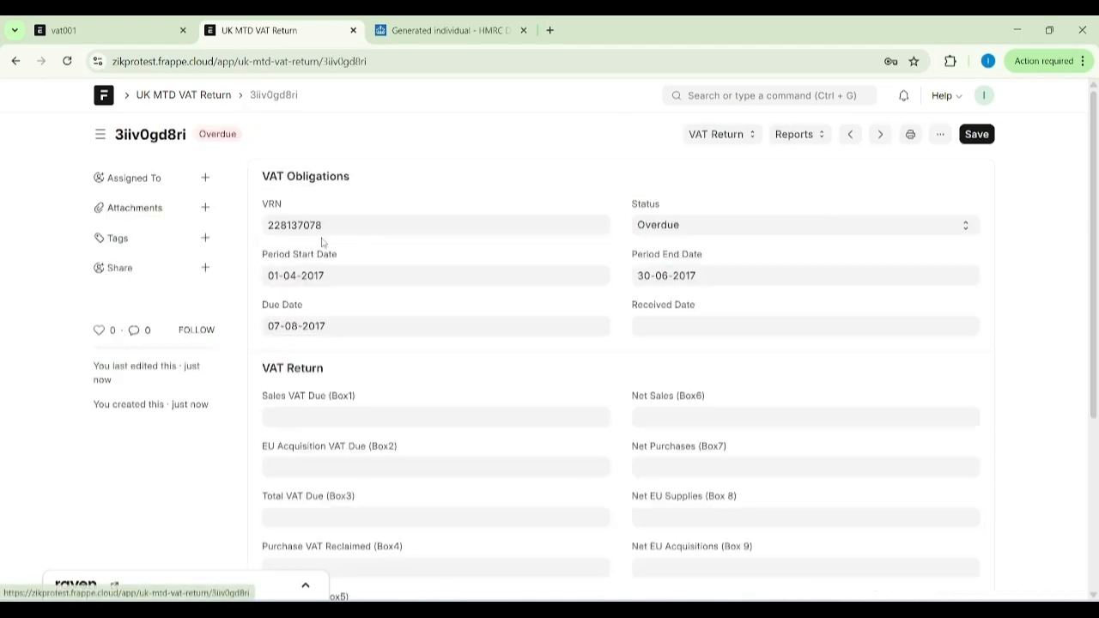
{"action": "scroll", "coordinate": [525, 317], "scroll_direction": "down", "scroll_amount": 1}
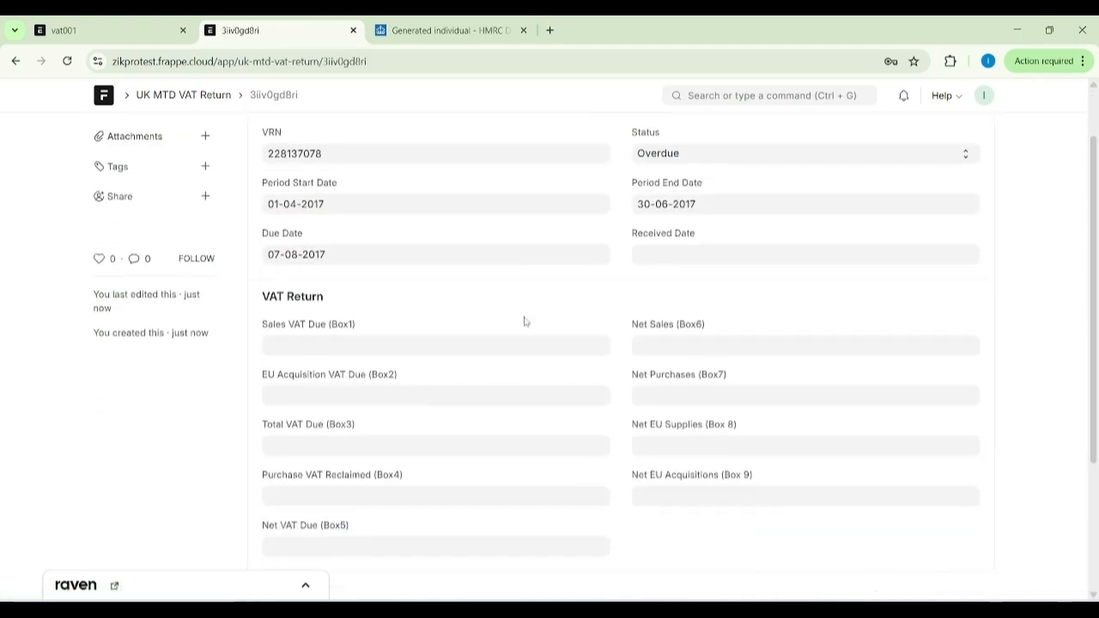
{"action": "scroll", "coordinate": [525, 319], "scroll_direction": "up", "scroll_amount": 1}
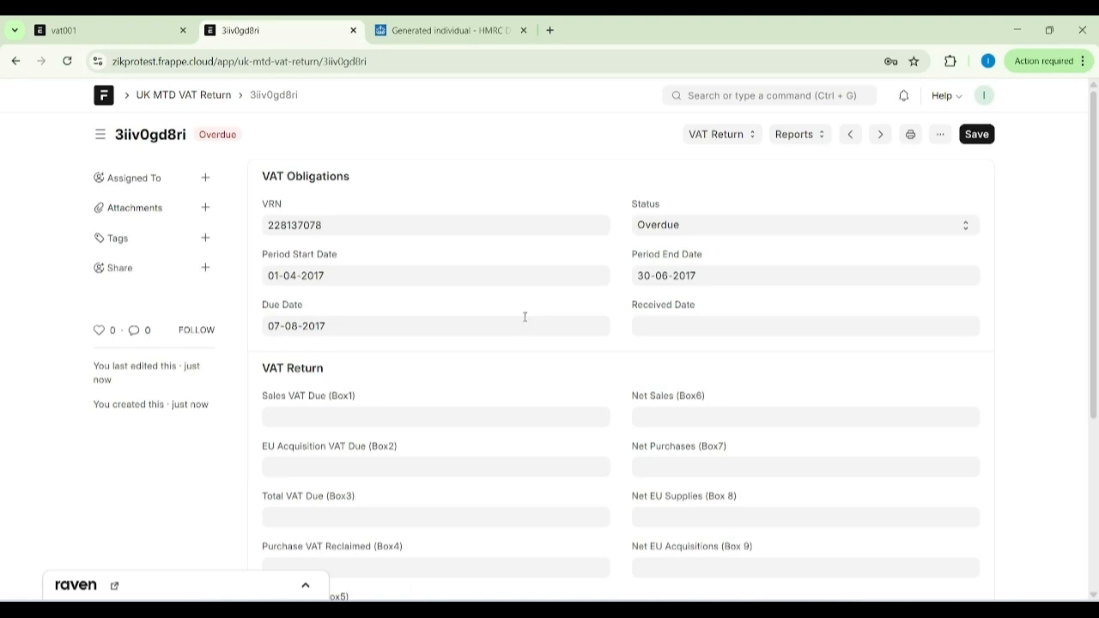
{"action": "left_click", "coordinate": [713, 135]}
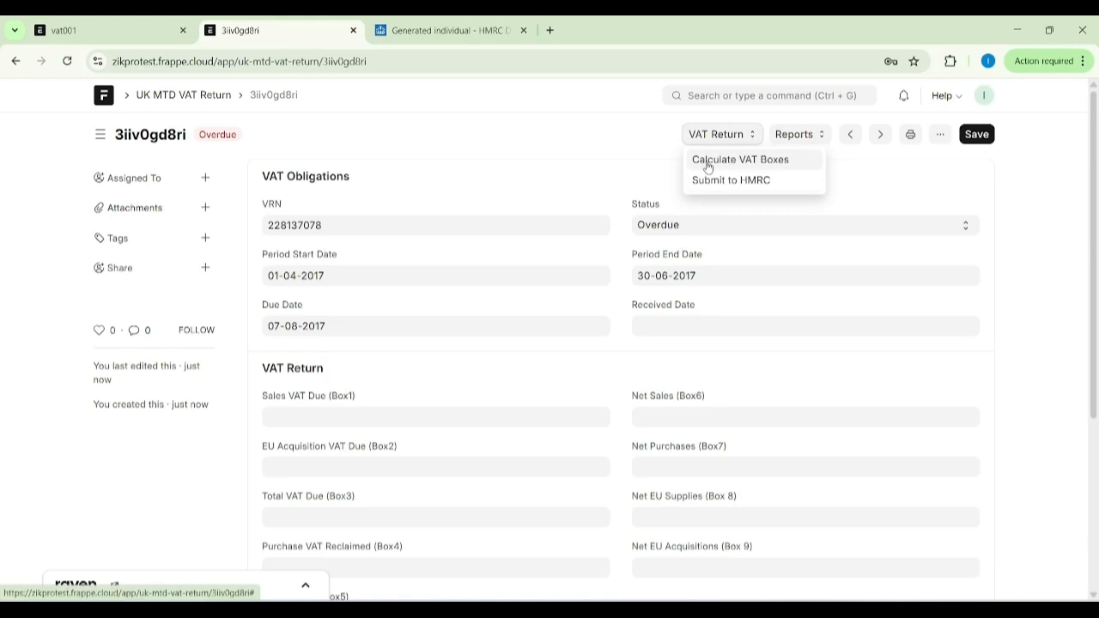
{"action": "left_click", "coordinate": [707, 163]}
{"action": "scroll", "coordinate": [582, 294], "scroll_direction": "down", "scroll_amount": 2}
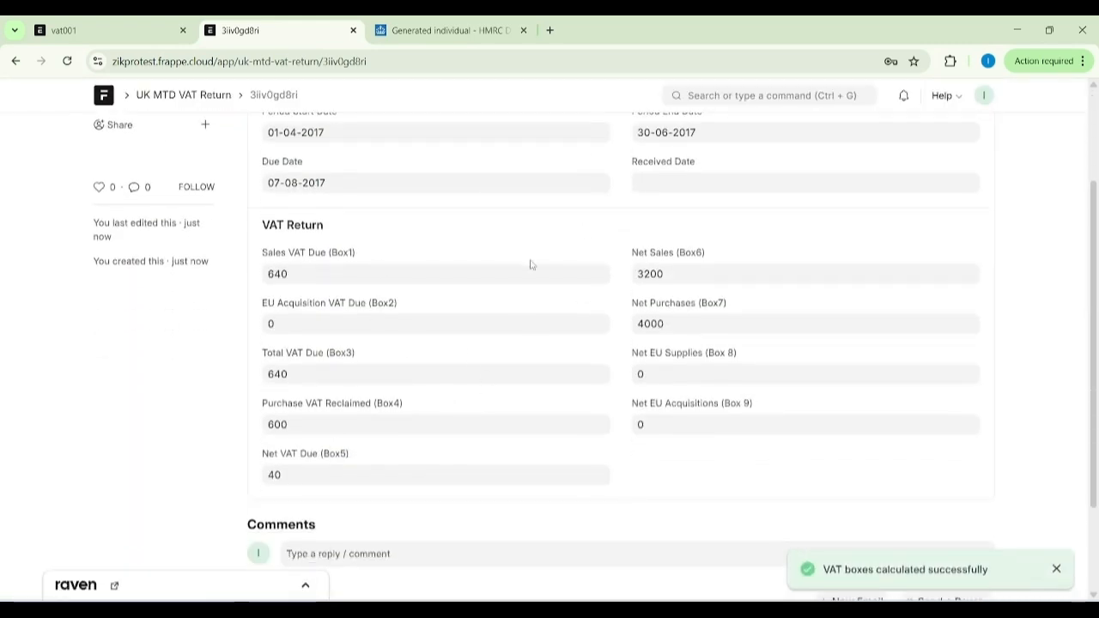
{"action": "scroll", "coordinate": [526, 259], "scroll_direction": "up", "scroll_amount": 2}
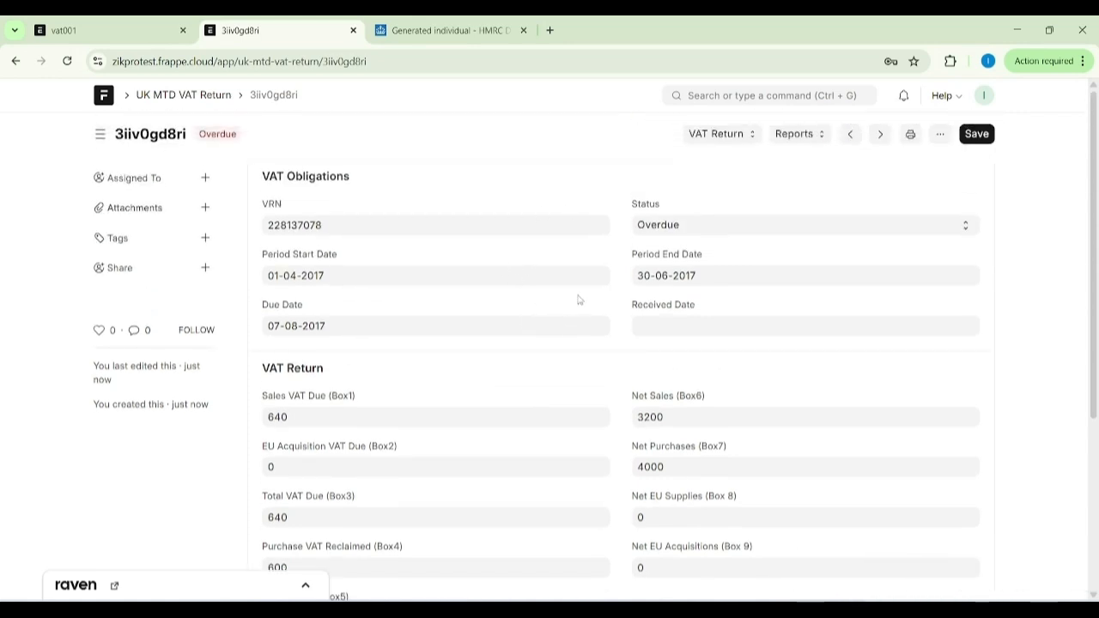
Open the VAT report from the return, set the company to Zikpro Staging, and review the VAT boxes and invoices.
{"action": "left_click", "coordinate": [799, 137]}
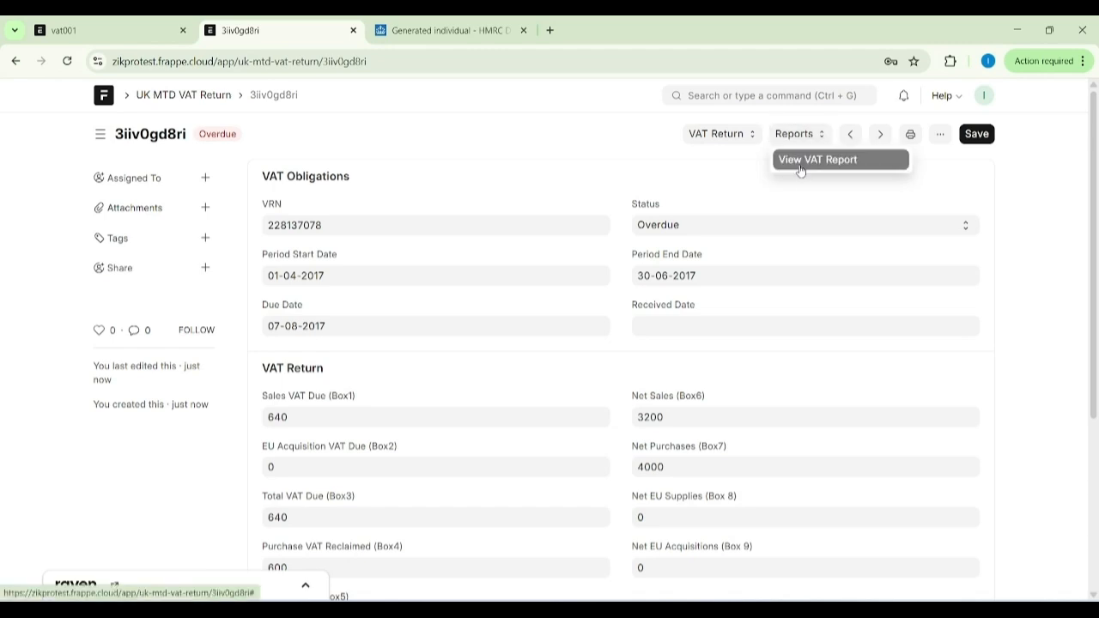
{"action": "left_click", "coordinate": [801, 161]}
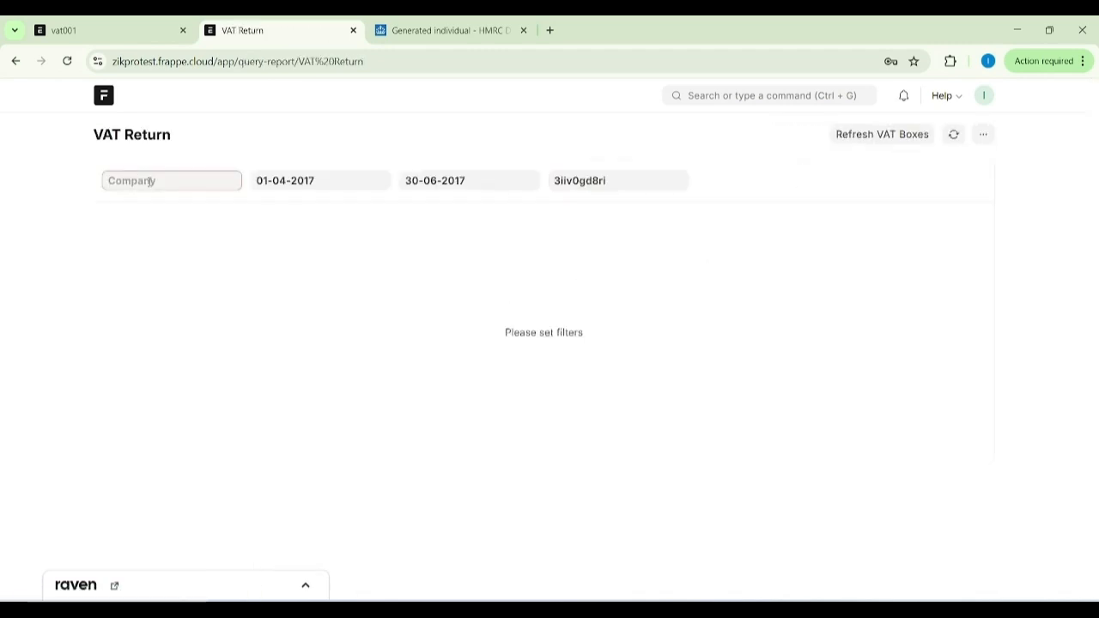
{"action": "left_click", "coordinate": [150, 180]}
{"action": "left_click", "coordinate": [133, 386]}
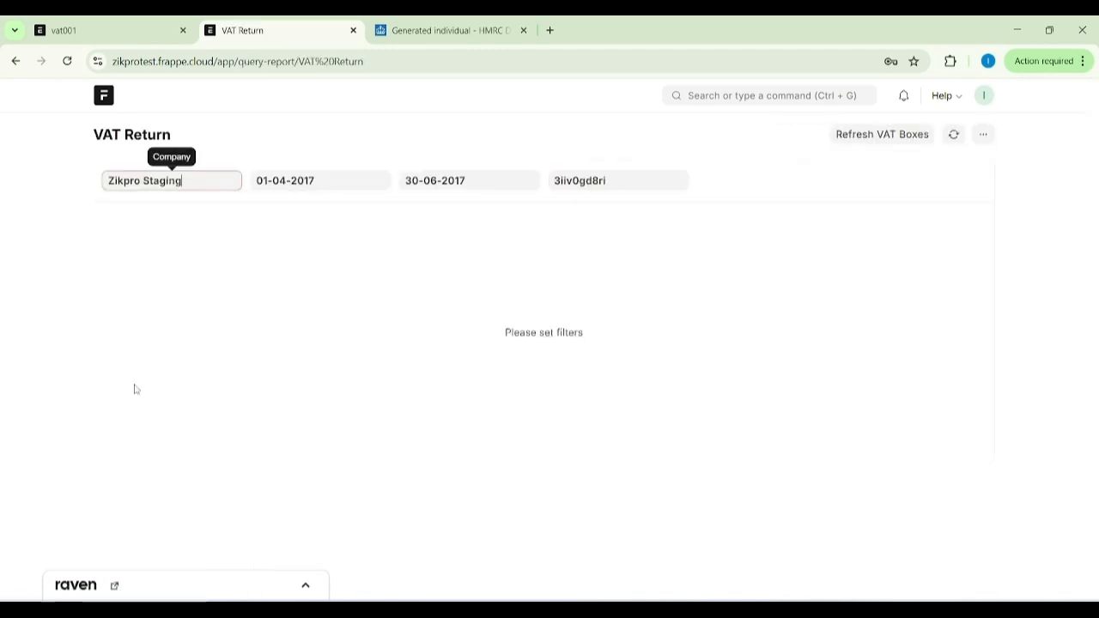
{"action": "scroll", "coordinate": [466, 390], "scroll_direction": "down", "scroll_amount": 2}
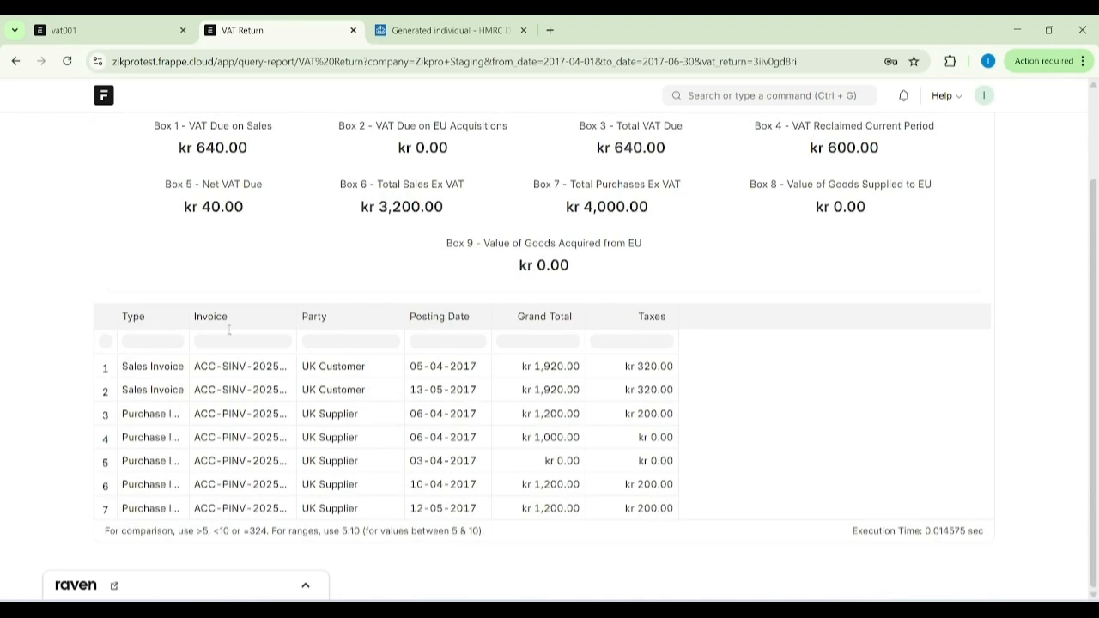
Return to the overdue VAT return and submit it to HMRC.
{"action": "left_click", "coordinate": [15, 63]}
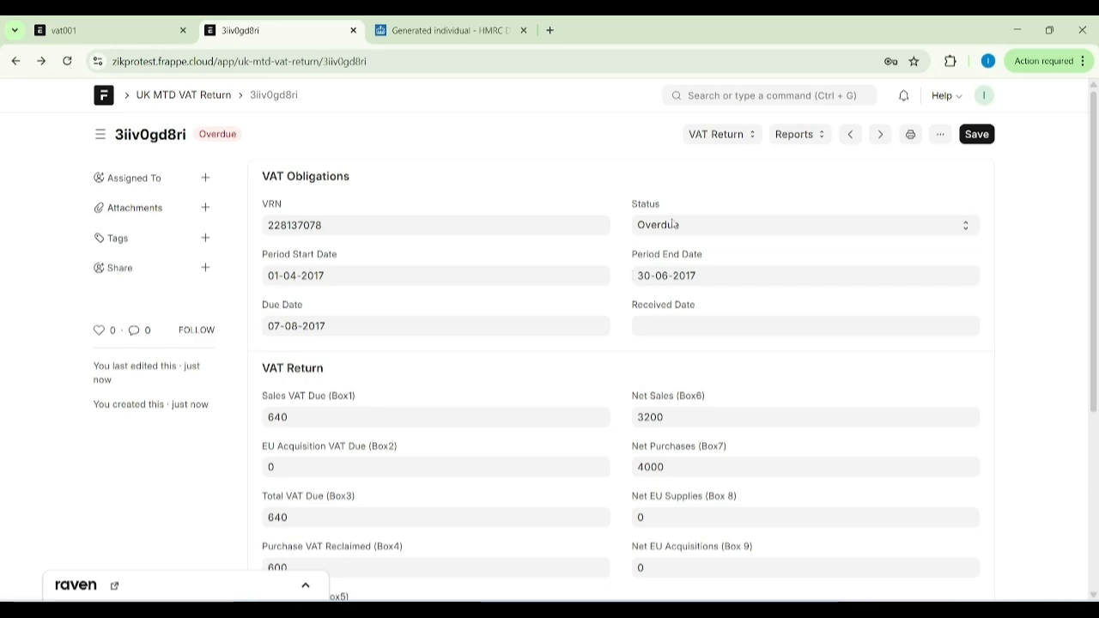
{"action": "left_click", "coordinate": [717, 137]}
{"action": "left_click", "coordinate": [709, 179]}
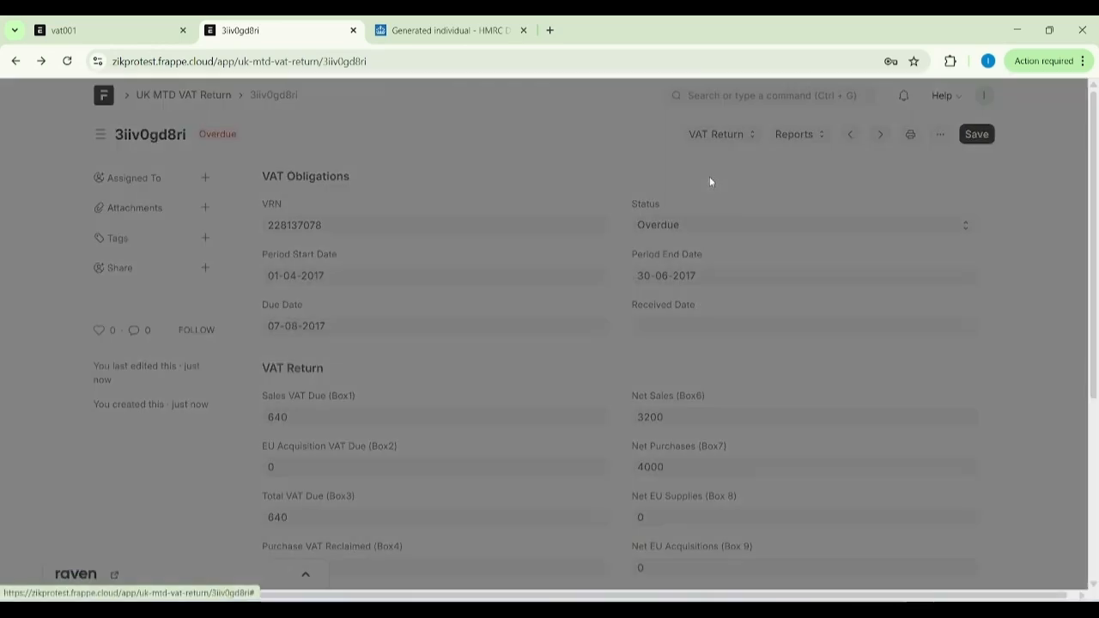
{"action": "left_click", "coordinate": [716, 299]}
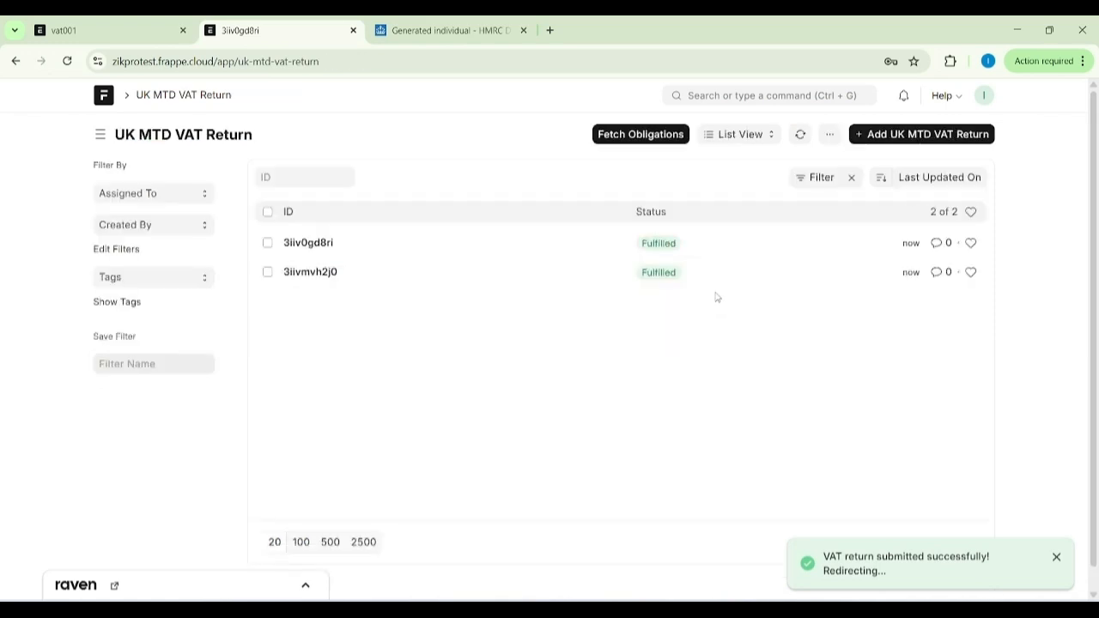
Find the UK MTD VAT Liability list and open a new liability form to view its fields.
{"action": "left_click", "coordinate": [713, 92]}
{"action": "type", "text": "mtd"}
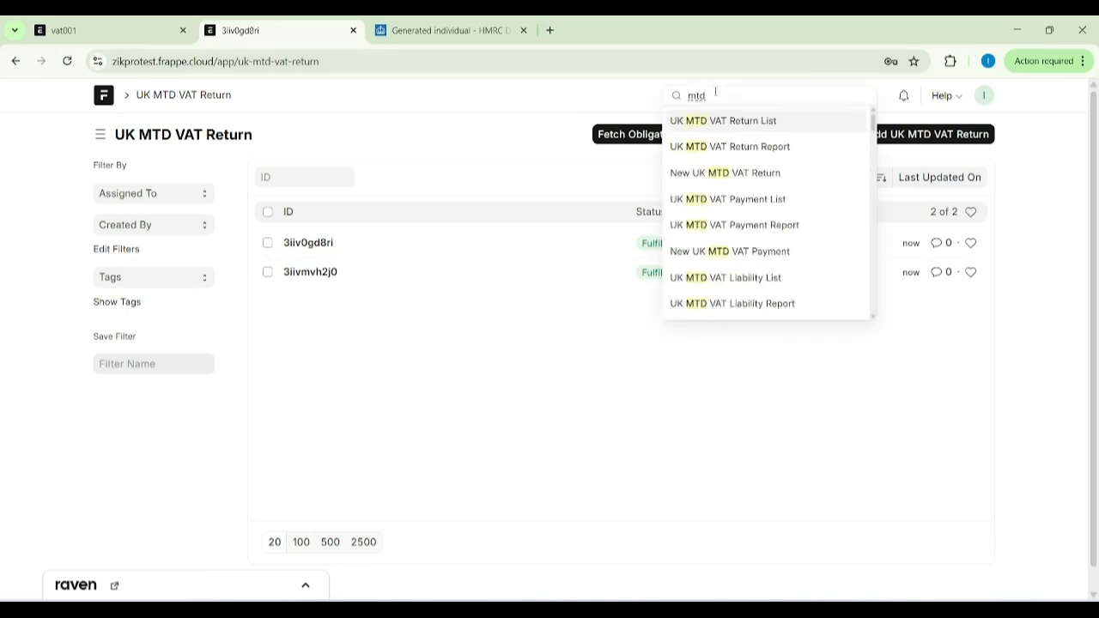
{"action": "type", "text": " li"}
{"action": "left_click", "coordinate": [714, 127]}
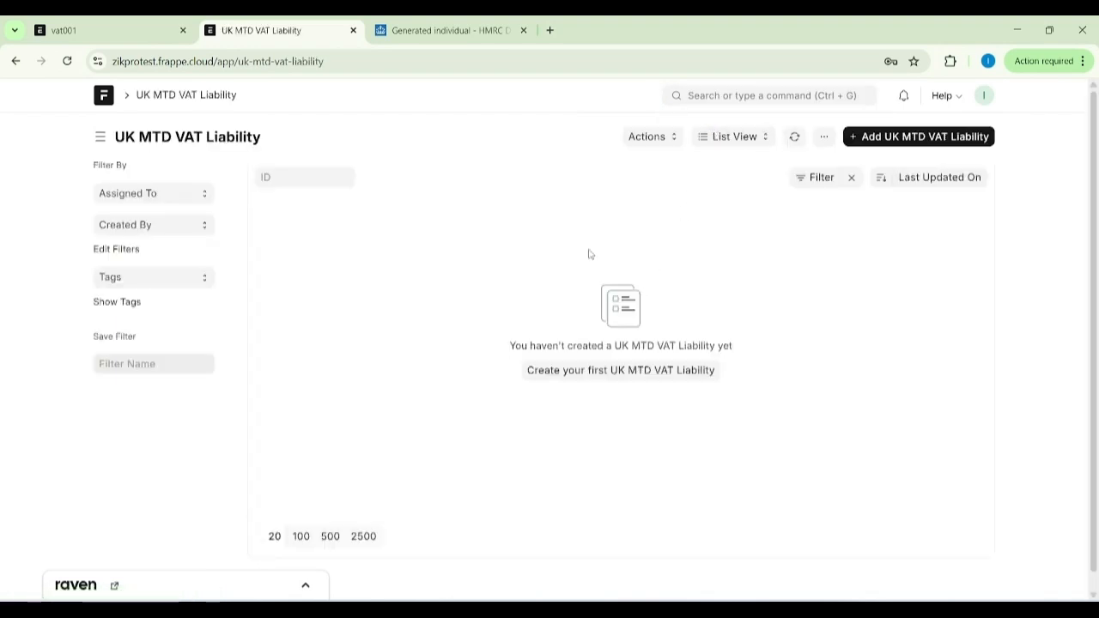
{"action": "left_click", "coordinate": [893, 137]}
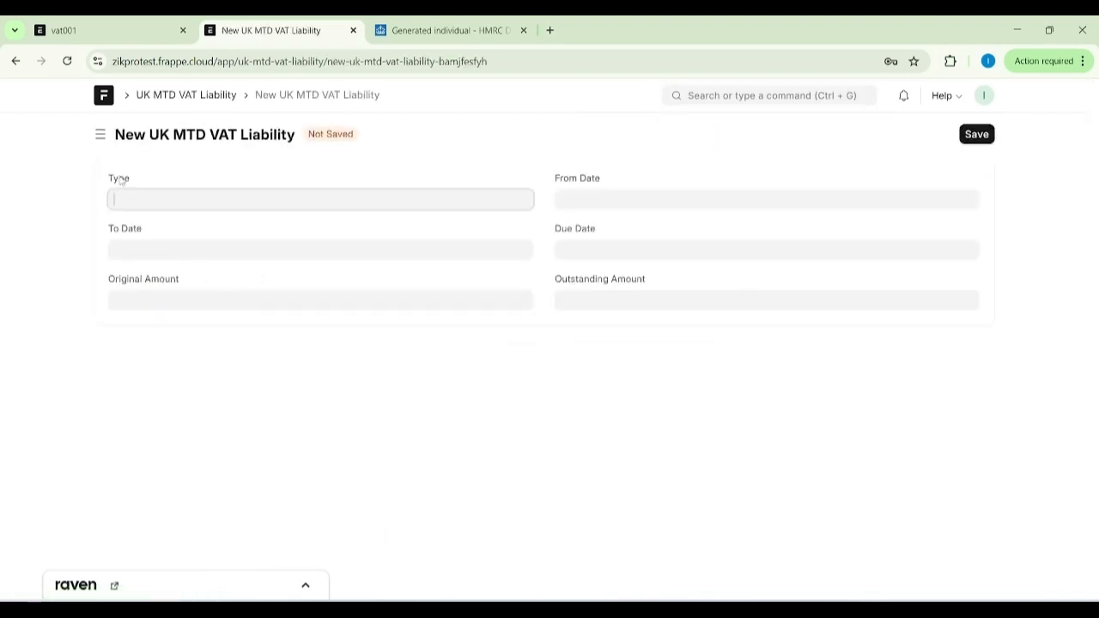
Find the UK MTD VAT Payment list and open a new payment form to view its fields.
{"action": "left_click", "coordinate": [799, 95]}
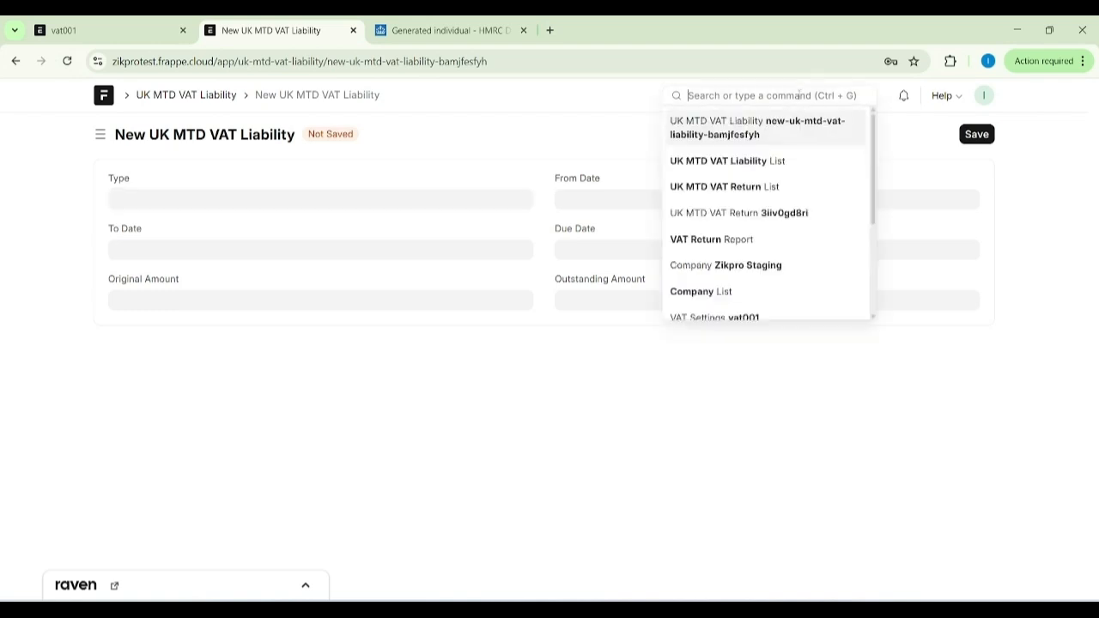
{"action": "type", "text": "mtd p"}
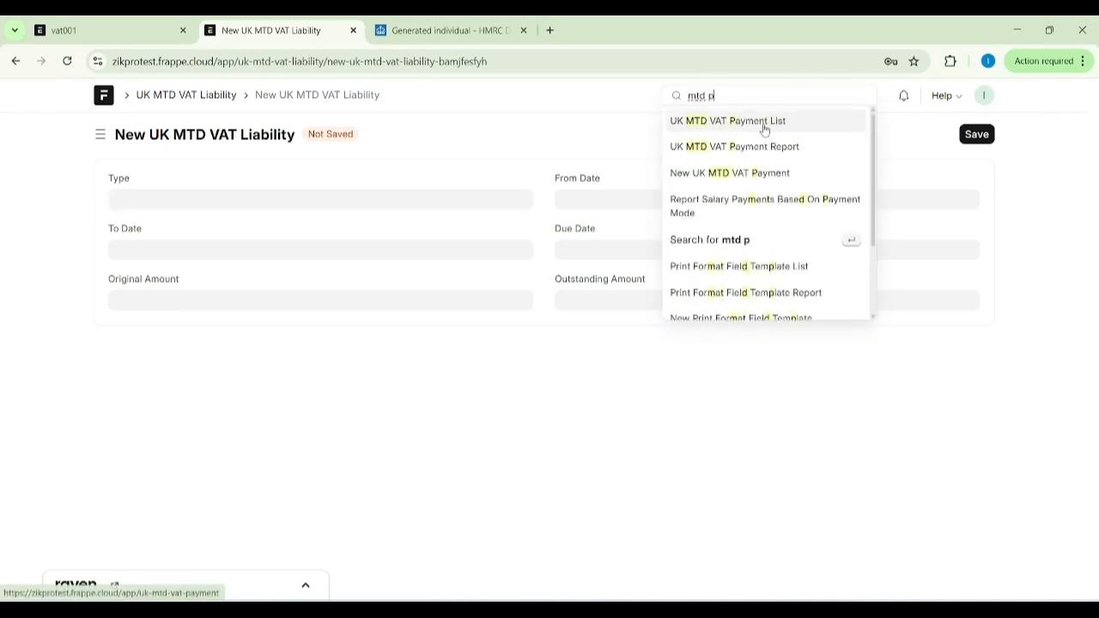
{"action": "left_click", "coordinate": [763, 125]}
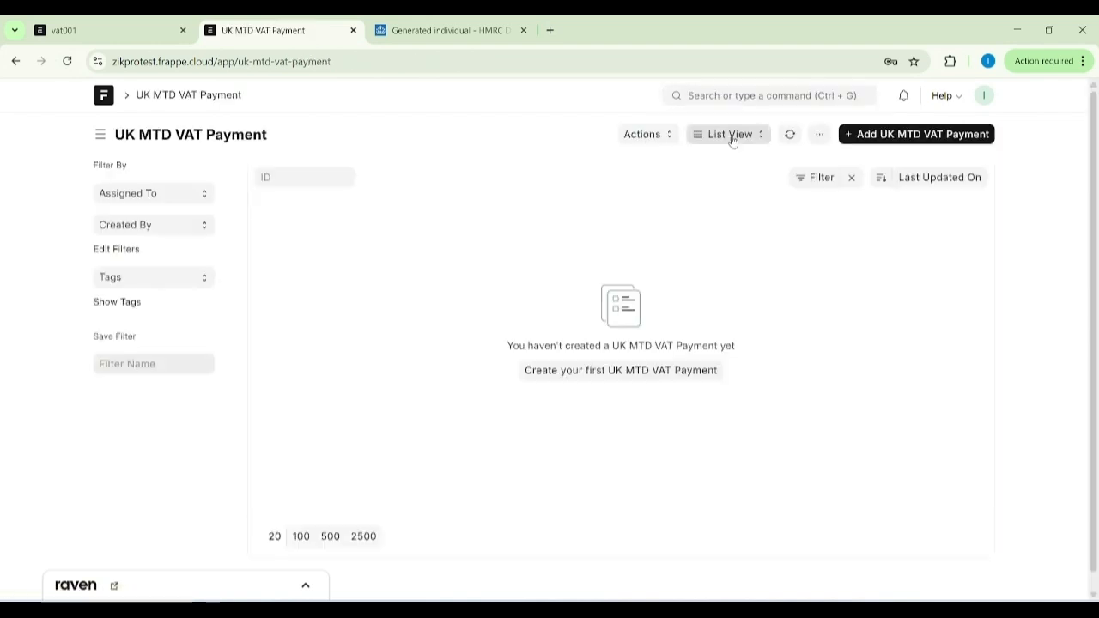
{"action": "left_click", "coordinate": [951, 135]}
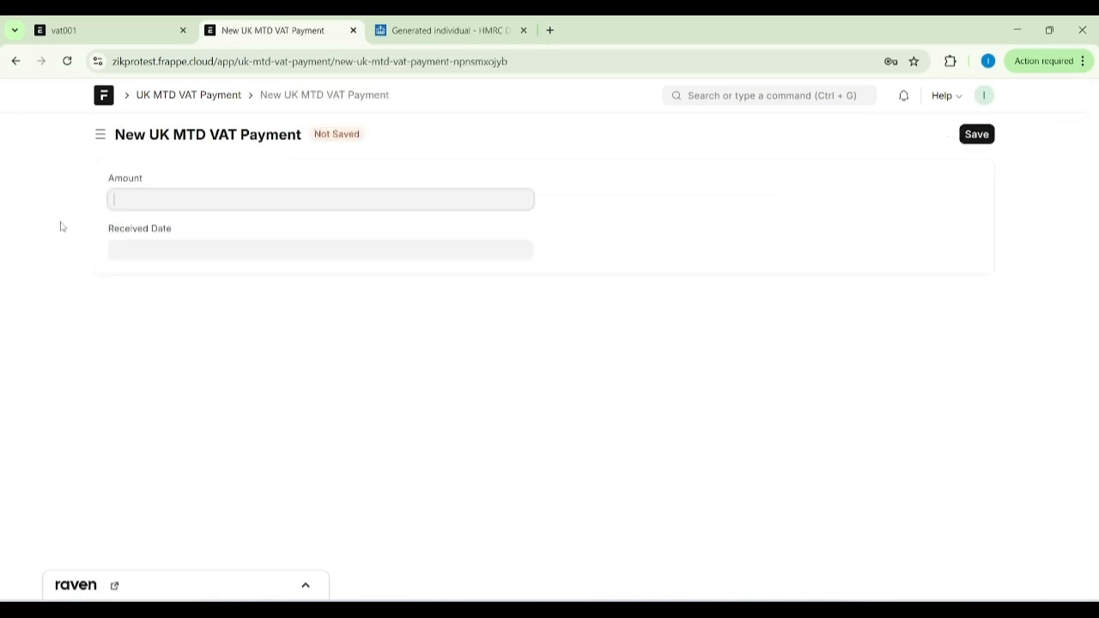